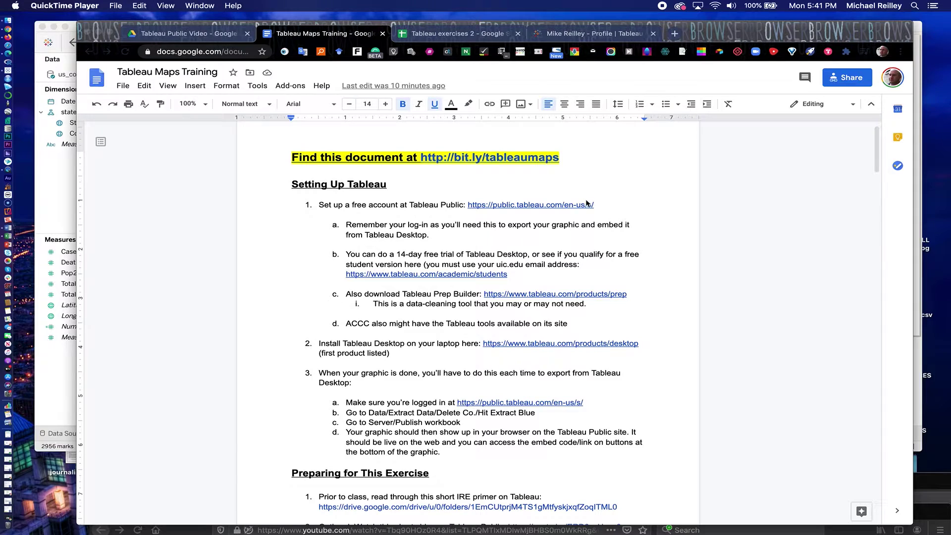
# Step: Scroll the Tableau Maps Training doc to the 'Add Your Map into a Filtered Dashboard' steps
pyautogui.scroll(-10, 646, 309)
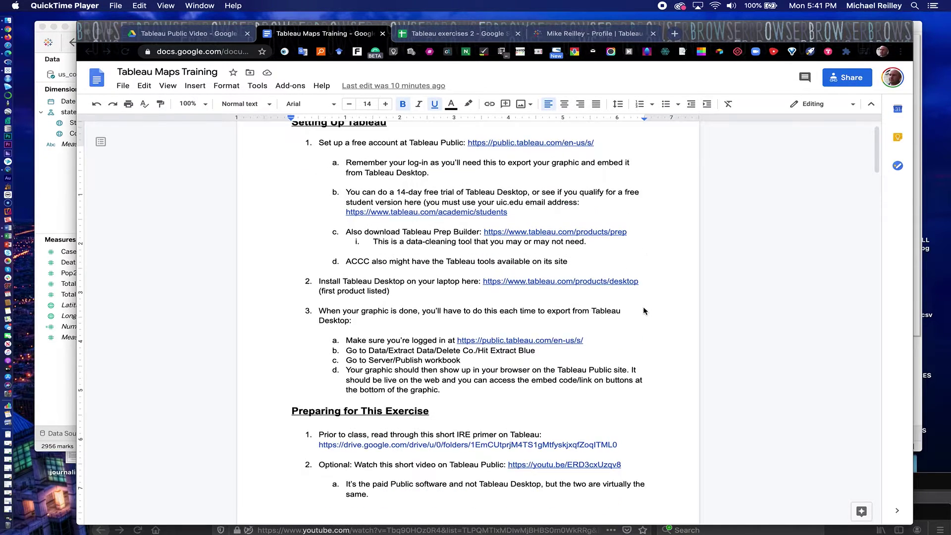
pyautogui.scroll(-15, 644, 310)
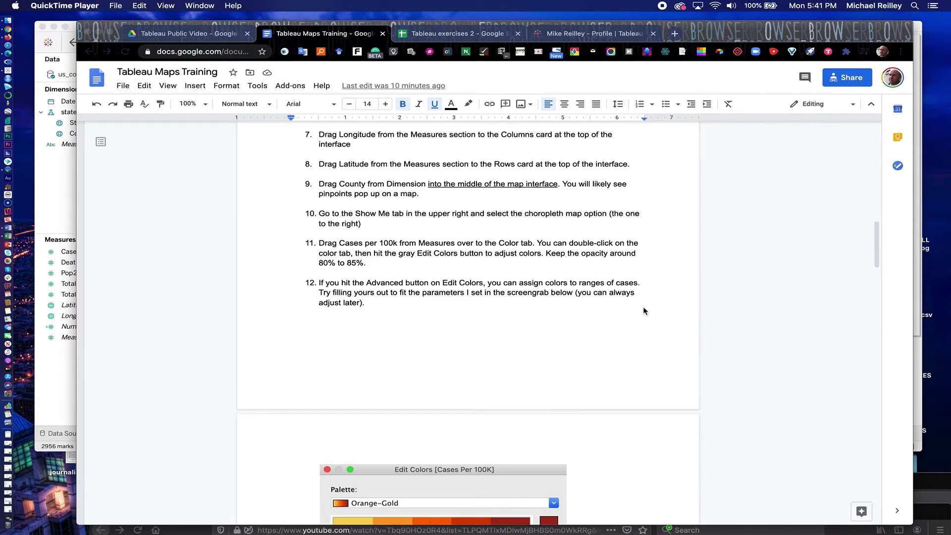
pyautogui.scroll(15, 644, 310)
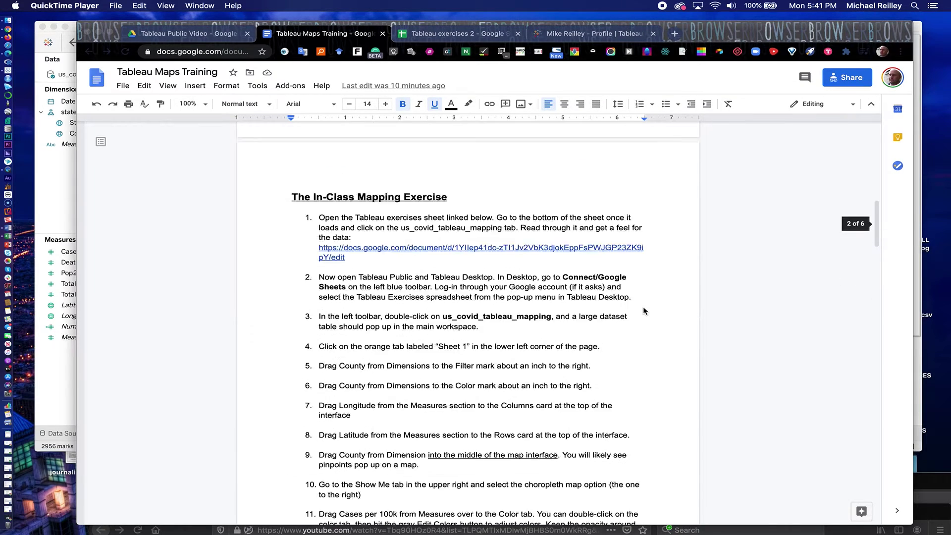
pyautogui.scroll(-5, 644, 310)
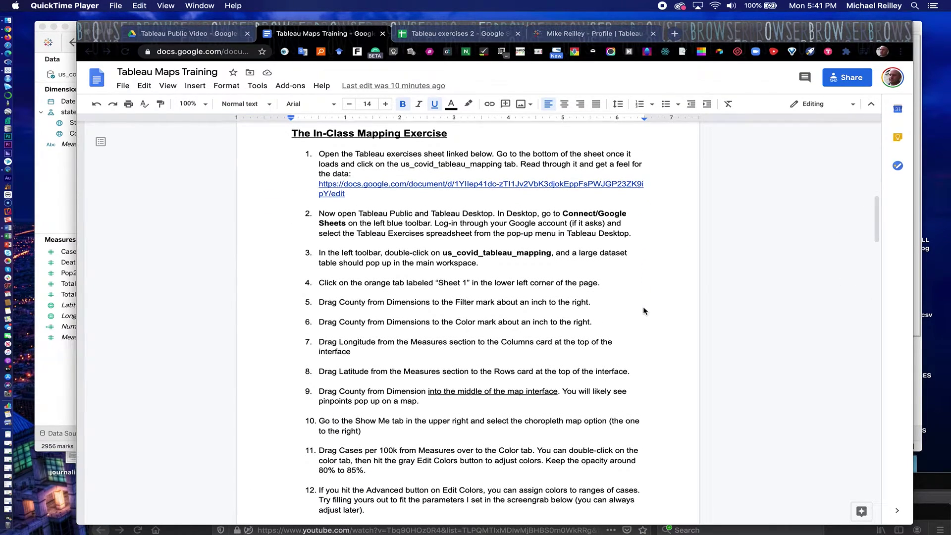
pyautogui.scroll(-10, 644, 311)
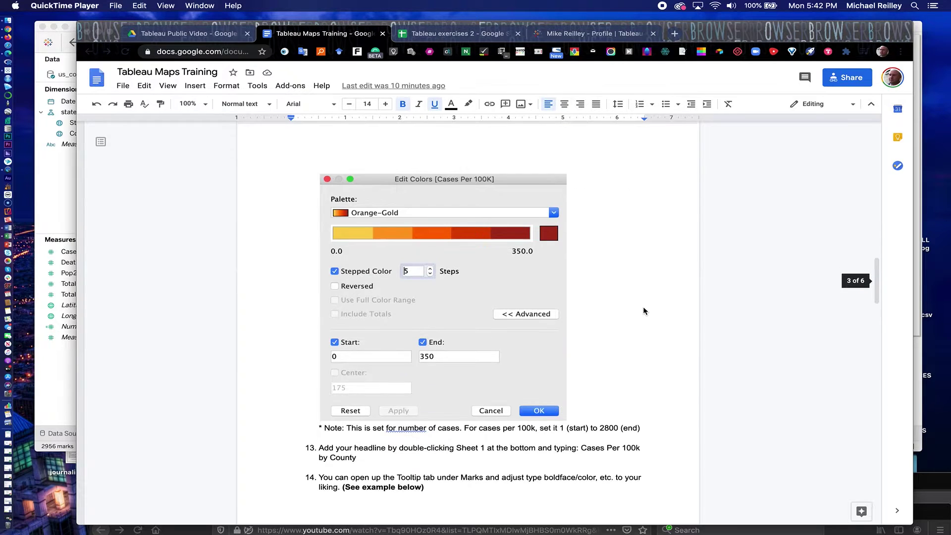
pyautogui.scroll(-15, 644, 311)
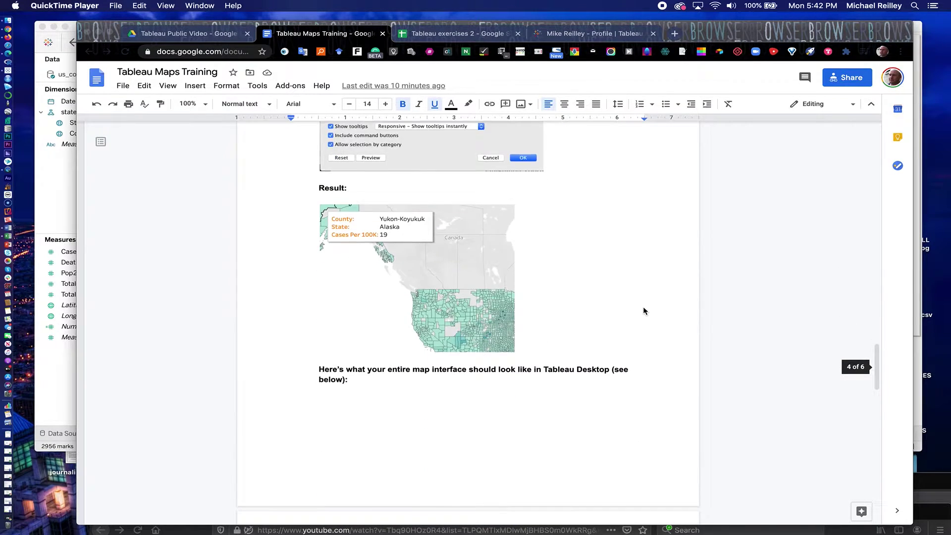
pyautogui.scroll(-5, 644, 308)
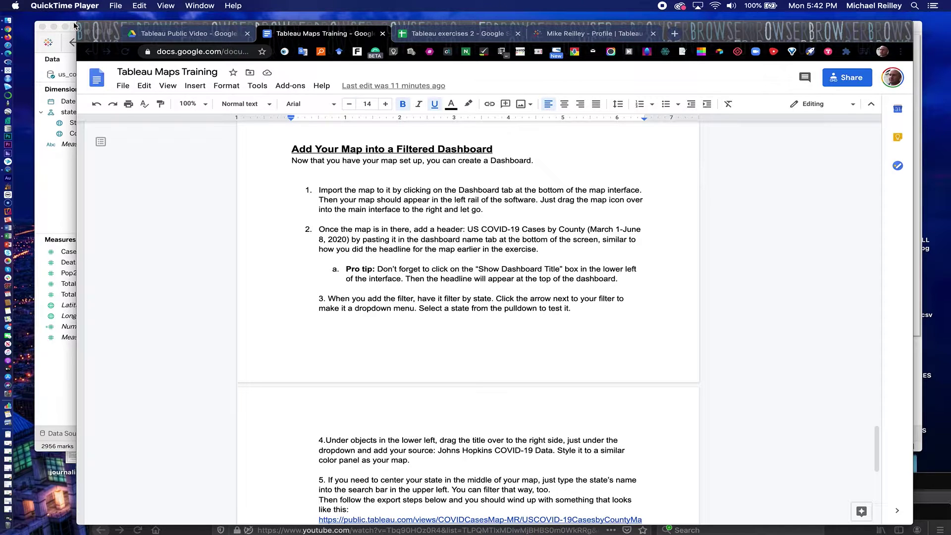
# Step: Switch from the browser to the Tableau workbook showing the US COVID-19 Cases by County map
pyautogui.click(113, 25)
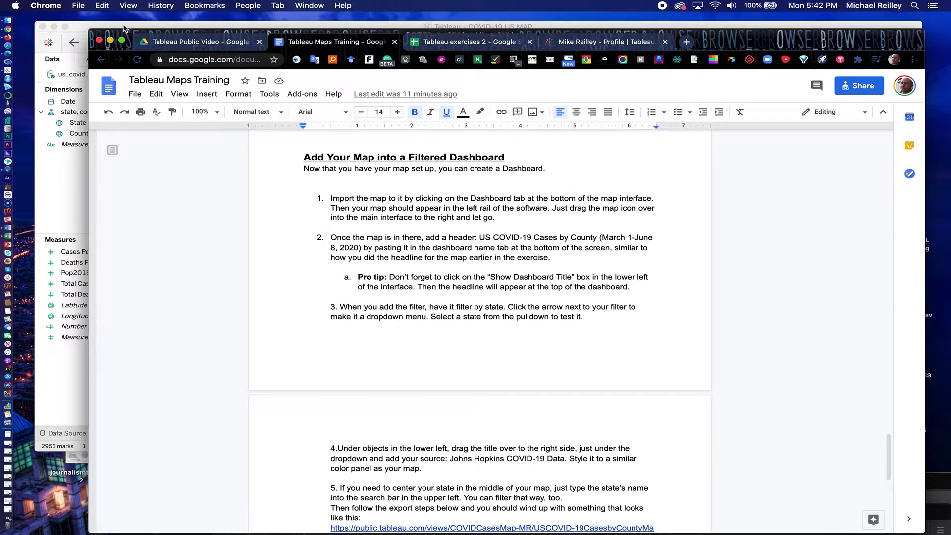
pyautogui.click(123, 25)
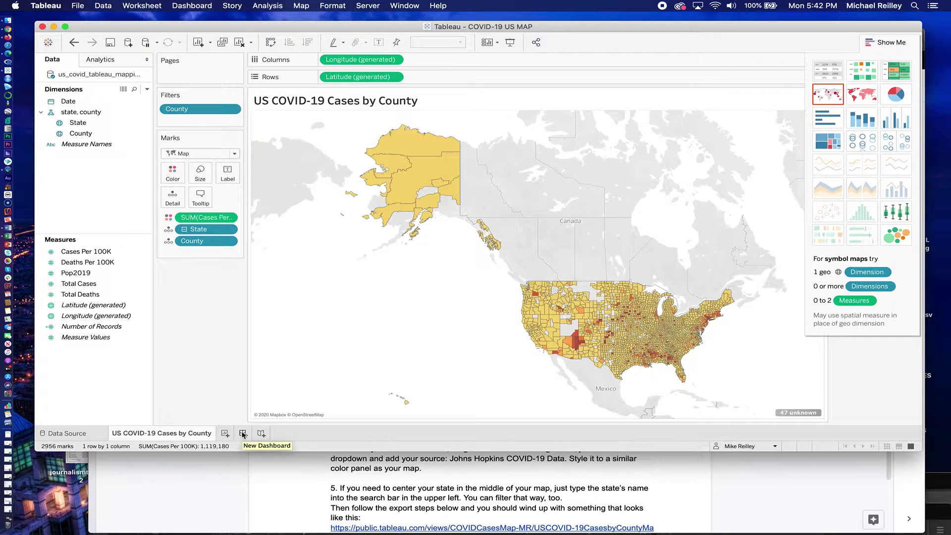
pyautogui.moveTo(190, 437)
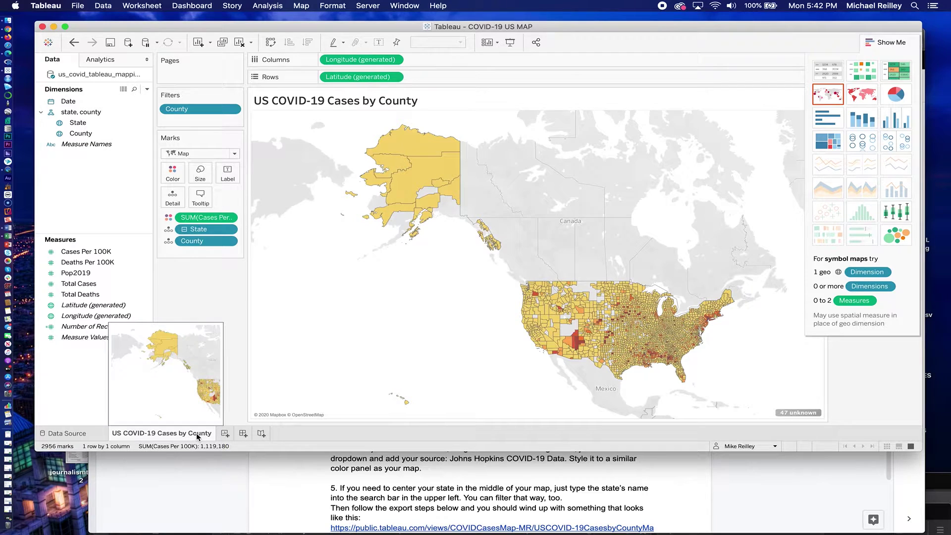
# Step: Create Dashboard 1 and drop the US COVID-19 Cases by County sheet onto its canvas
pyautogui.click(243, 434)
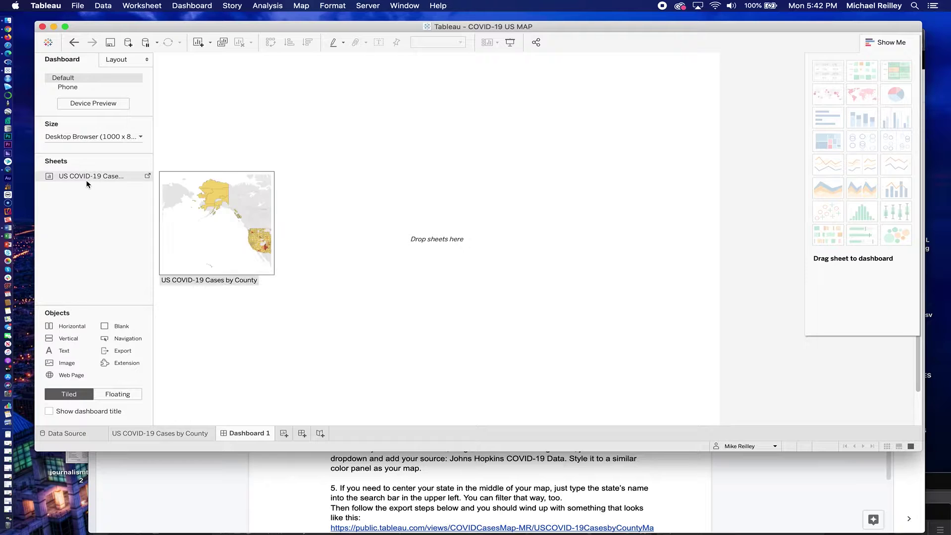
pyautogui.moveTo(87, 176)
pyautogui.moveTo(87, 177); pyautogui.dragTo(304, 210)
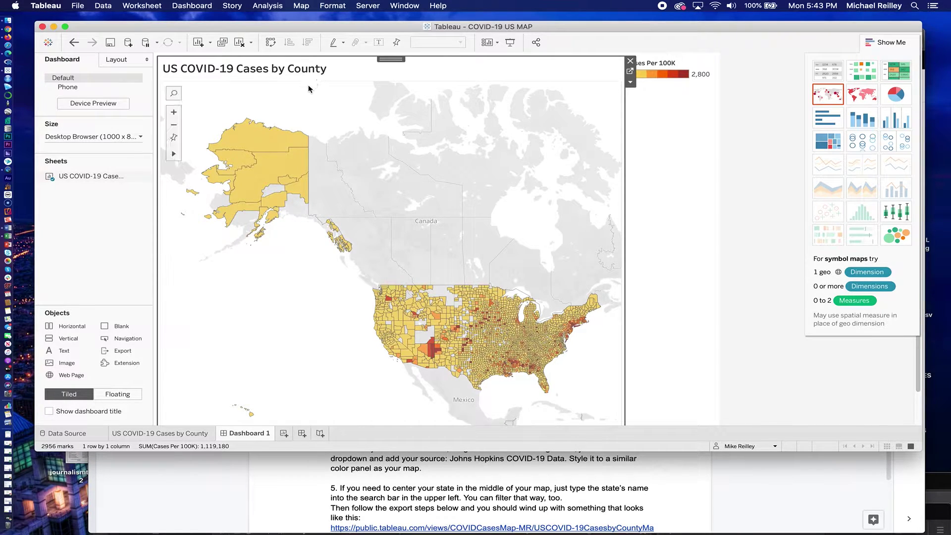
# Step: Rename Dashboard 1 to 'US COVID-19 Cases (March 1-June 8, 2020)' and turn on Show dashboard title
pyautogui.doubleClick(243, 432)
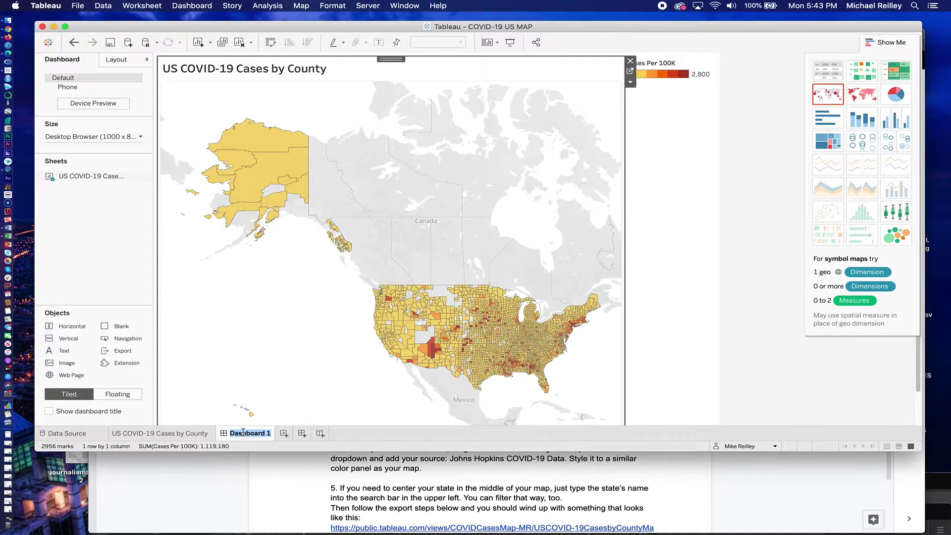
pyautogui.write('US COVID-19 ')
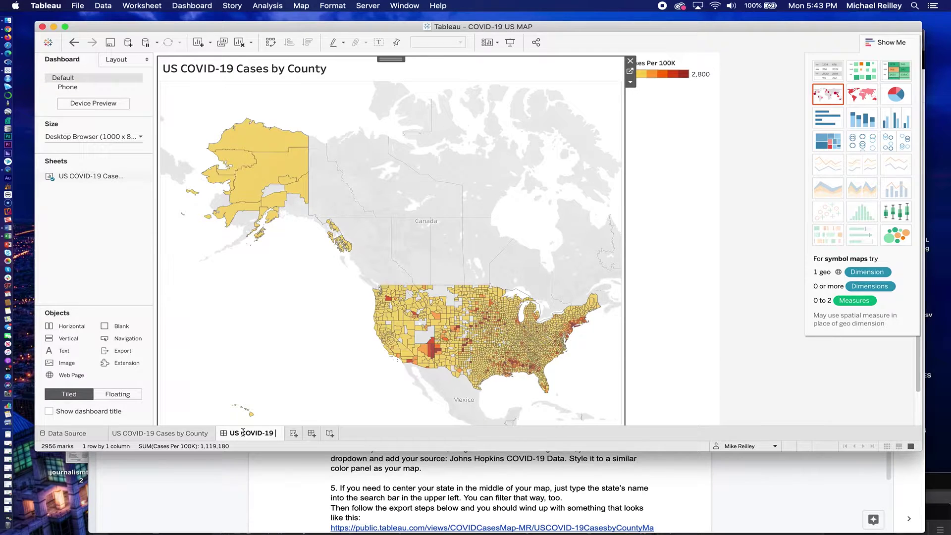
pyautogui.write('CA')
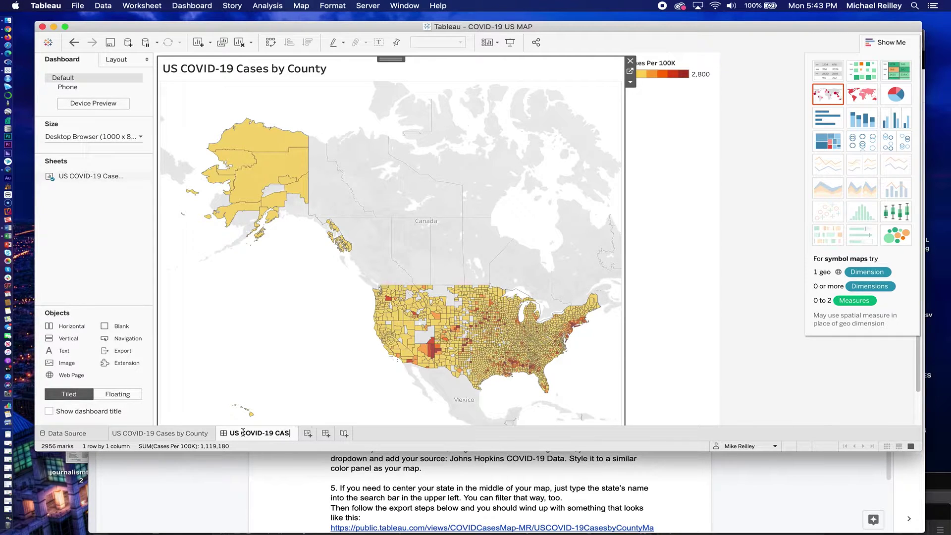
pyautogui.press('BackSpace')
pyautogui.write('ases (March')
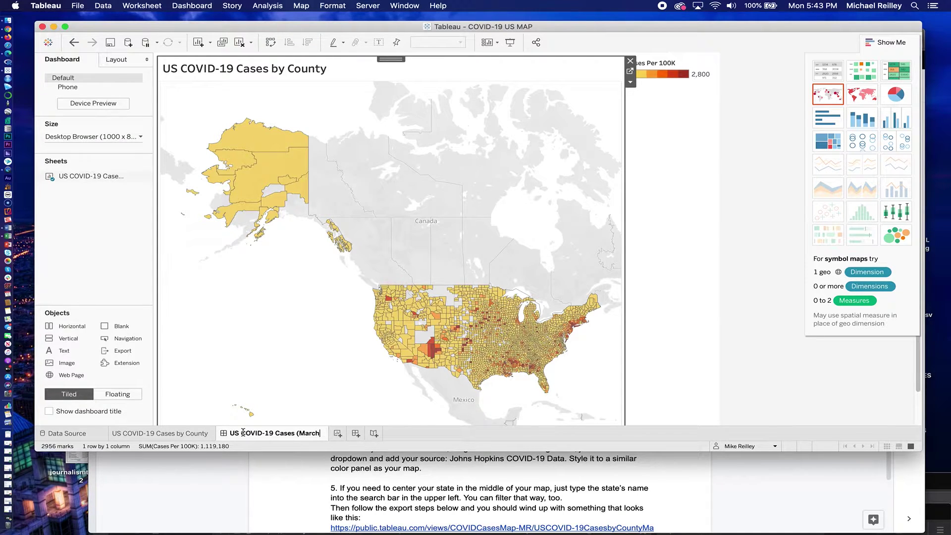
pyautogui.write(' 1-June')
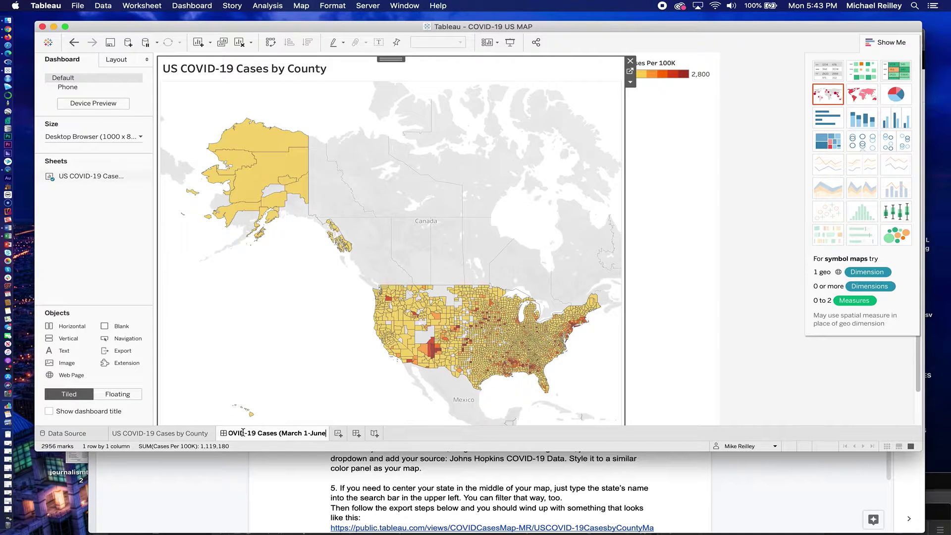
pyautogui.write(' 8, 2020)')
pyautogui.press('Return')
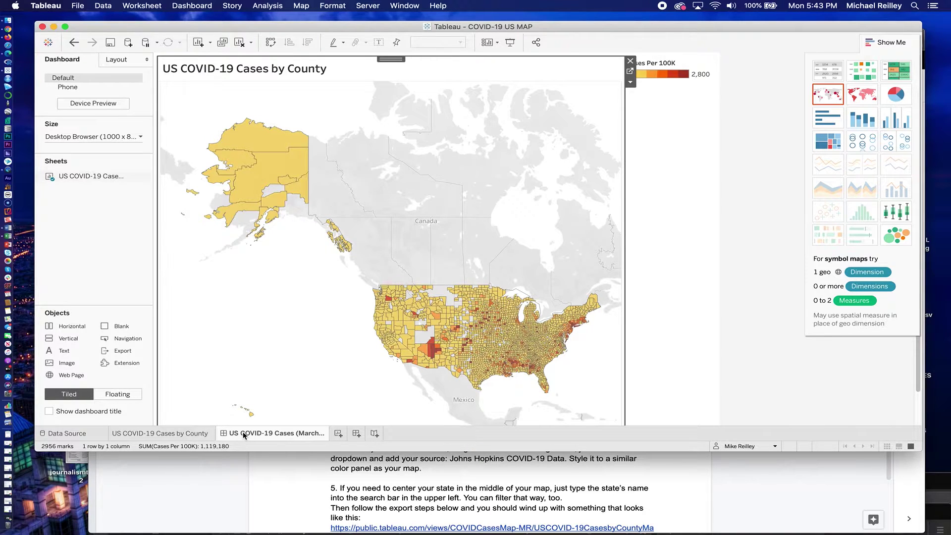
pyautogui.click(49, 412)
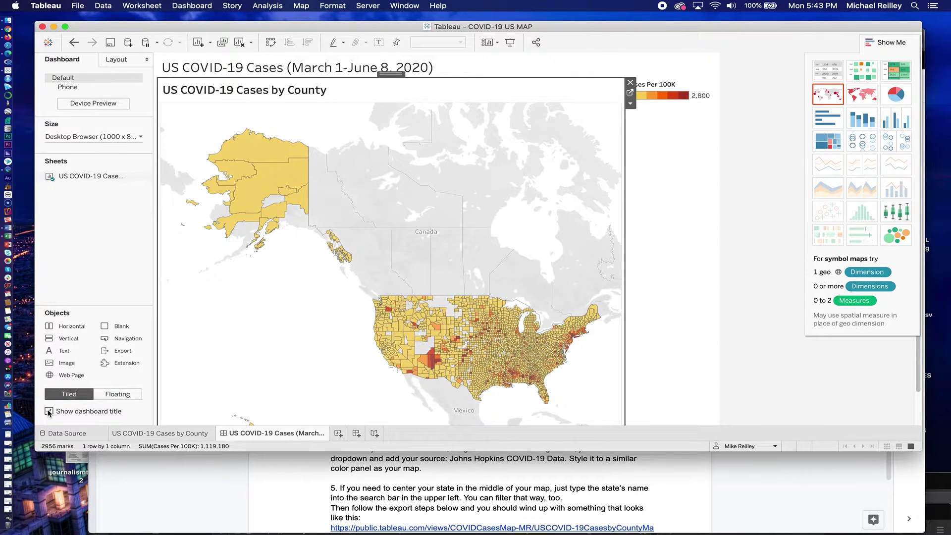
# Step: Format the dashboard title as centred, dark slate grey, size 22, bold
pyautogui.doubleClick(436, 67)
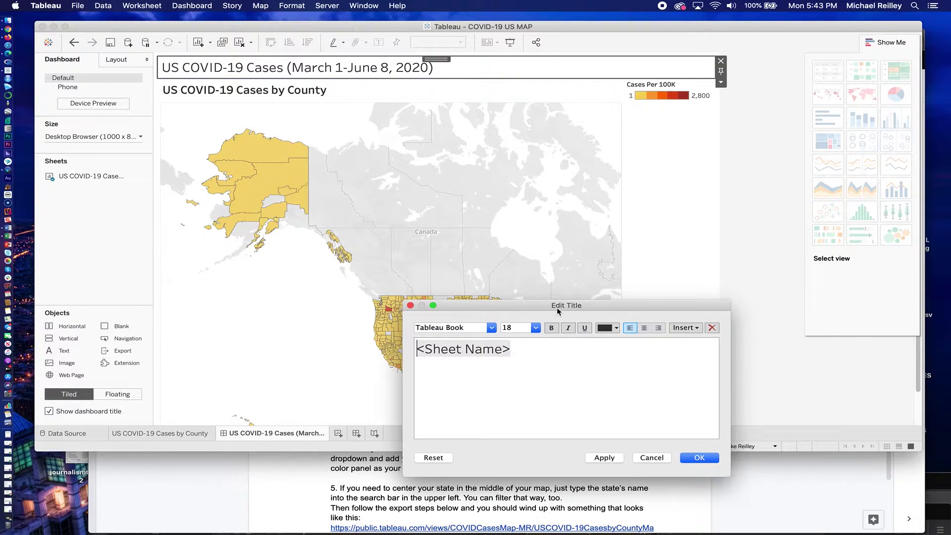
pyautogui.moveTo(518, 350); pyautogui.dragTo(417, 349)
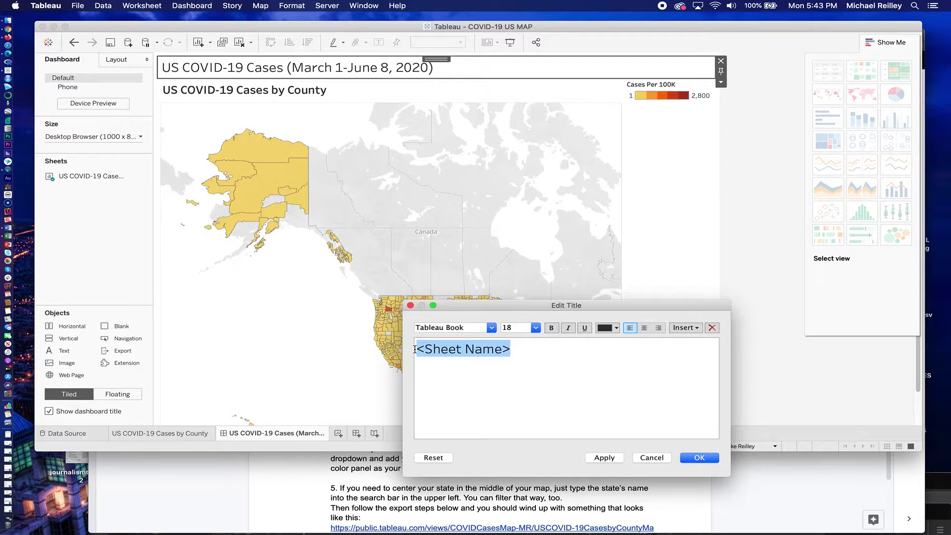
pyautogui.moveTo(411, 349); pyautogui.dragTo(528, 352)
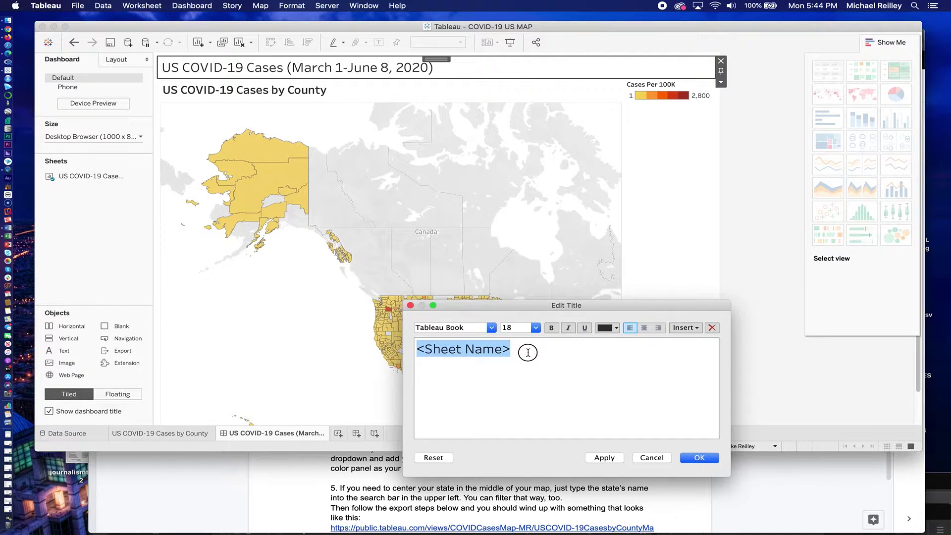
pyautogui.click(644, 328)
pyautogui.click(617, 329)
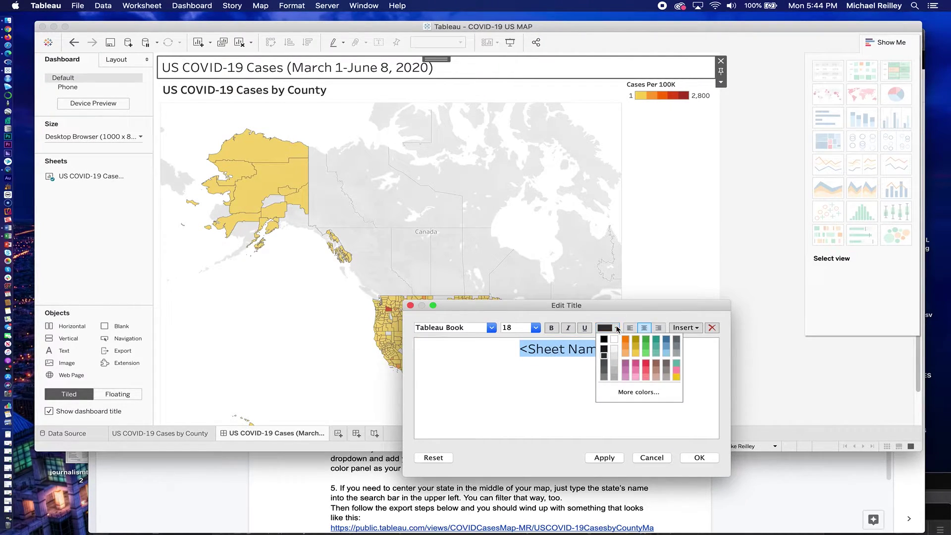
pyautogui.click(668, 339)
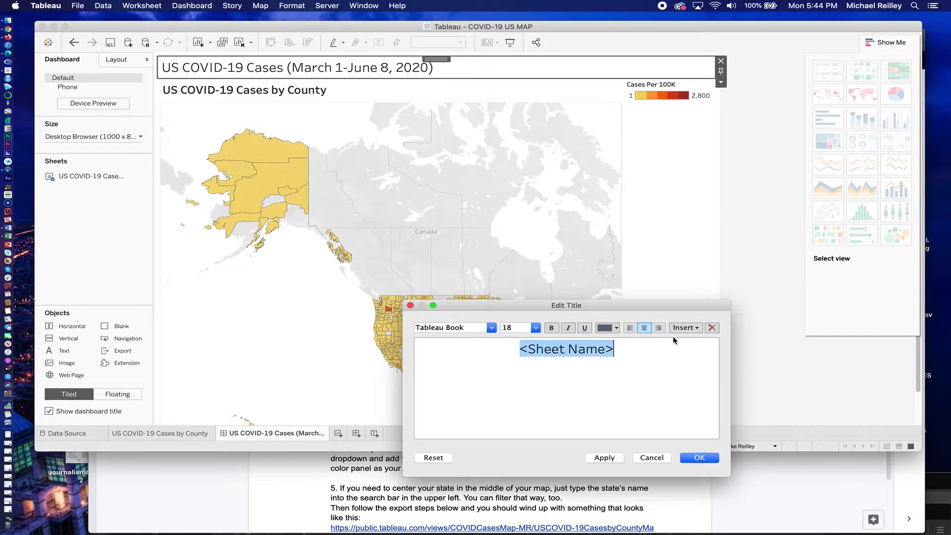
pyautogui.click(536, 327)
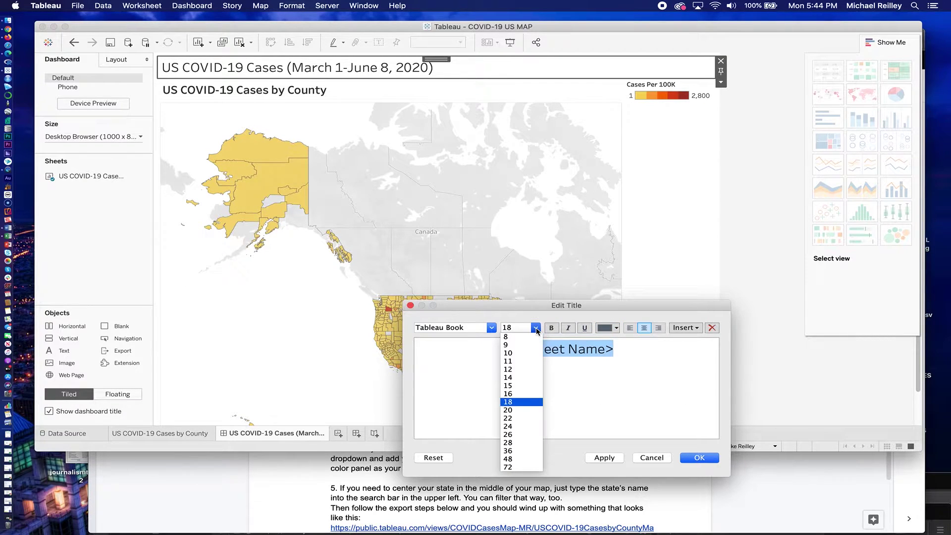
pyautogui.click(532, 418)
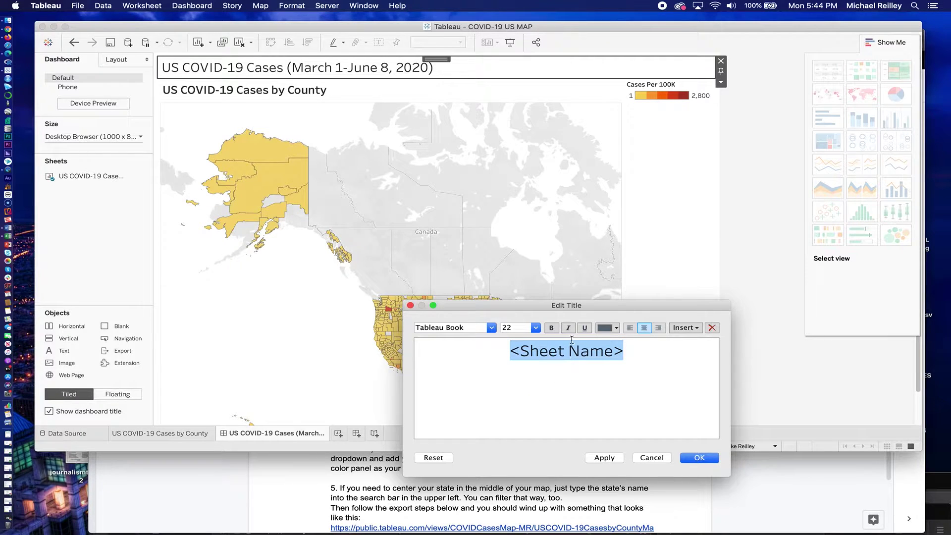
pyautogui.click(552, 328)
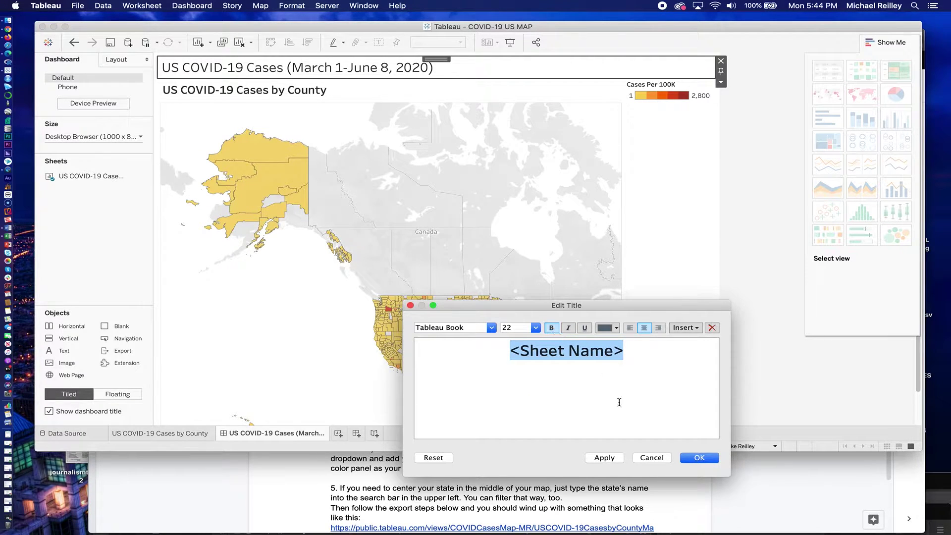
pyautogui.click(698, 460)
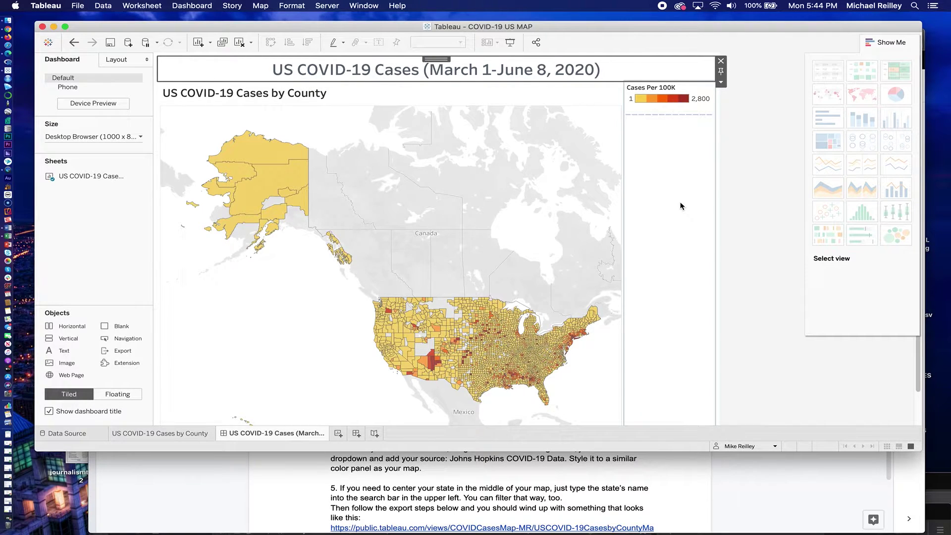
# Step: Add a State filter card for the county map to the dashboard, with all states checked
pyautogui.click(529, 157)
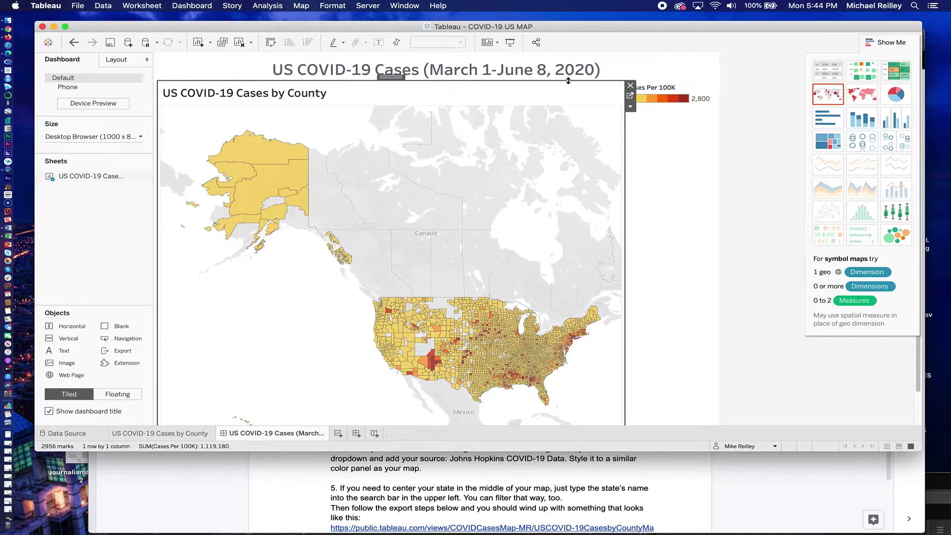
pyautogui.click(495, 43)
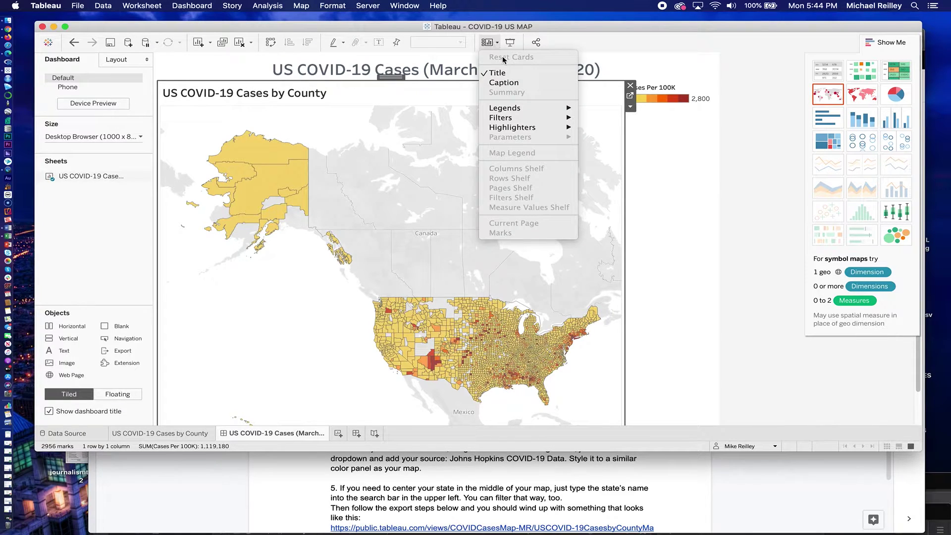
pyautogui.moveTo(509, 109)
pyautogui.moveTo(512, 130)
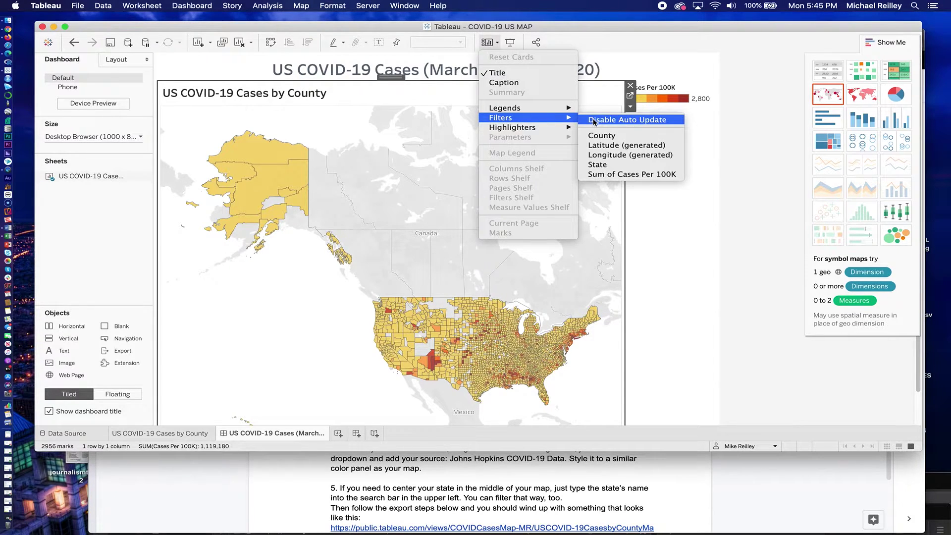
pyautogui.click(602, 165)
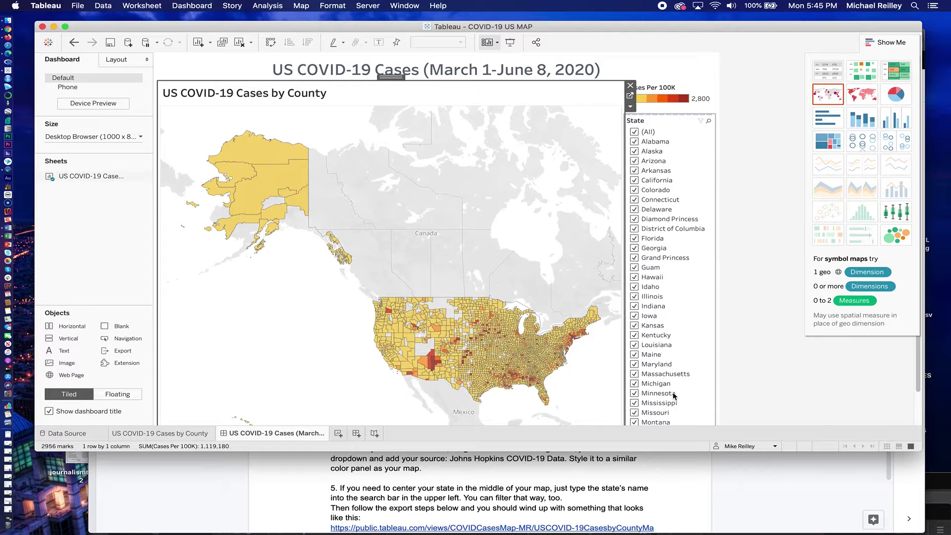
pyautogui.click(702, 156)
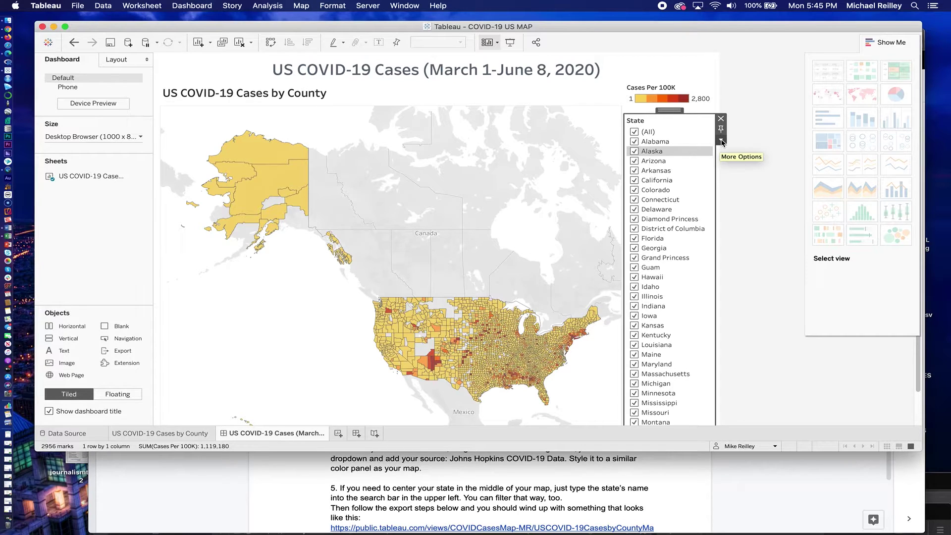
# Step: Change the State filter to Single Value (dropdown) and set it to (All)
pyautogui.click(722, 142)
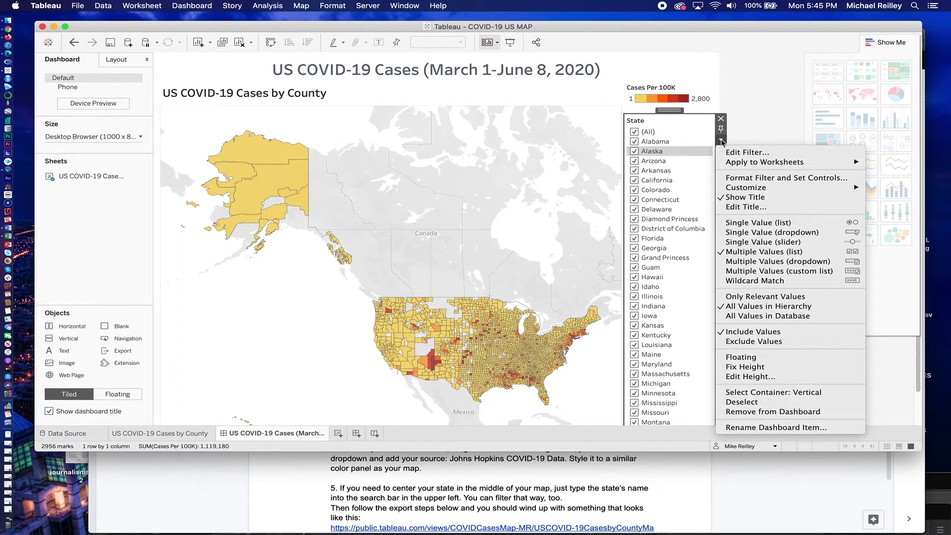
pyautogui.click(754, 233)
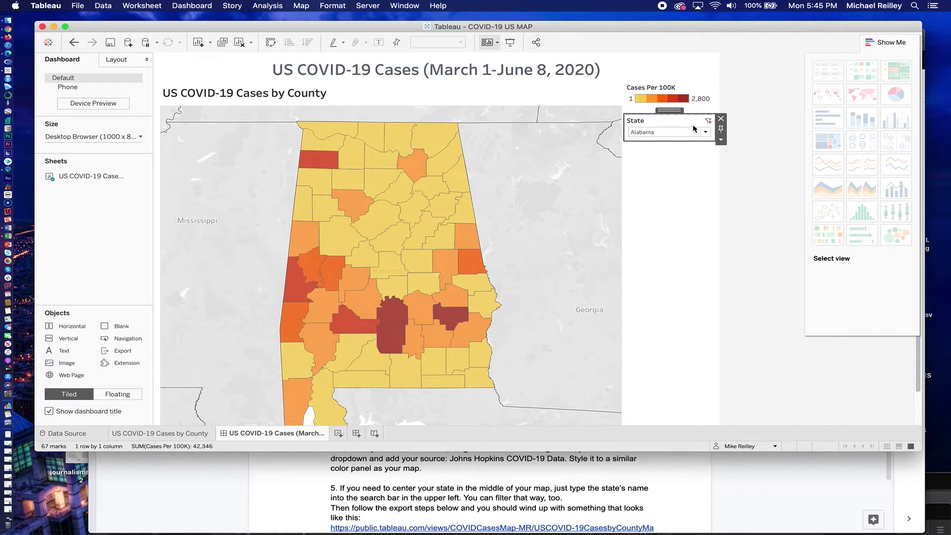
pyautogui.click(707, 132)
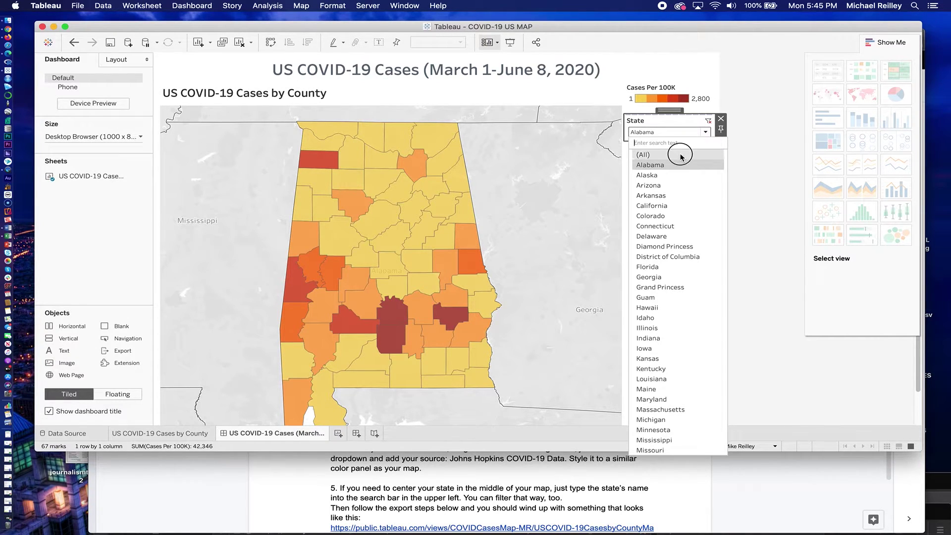
pyautogui.click(681, 155)
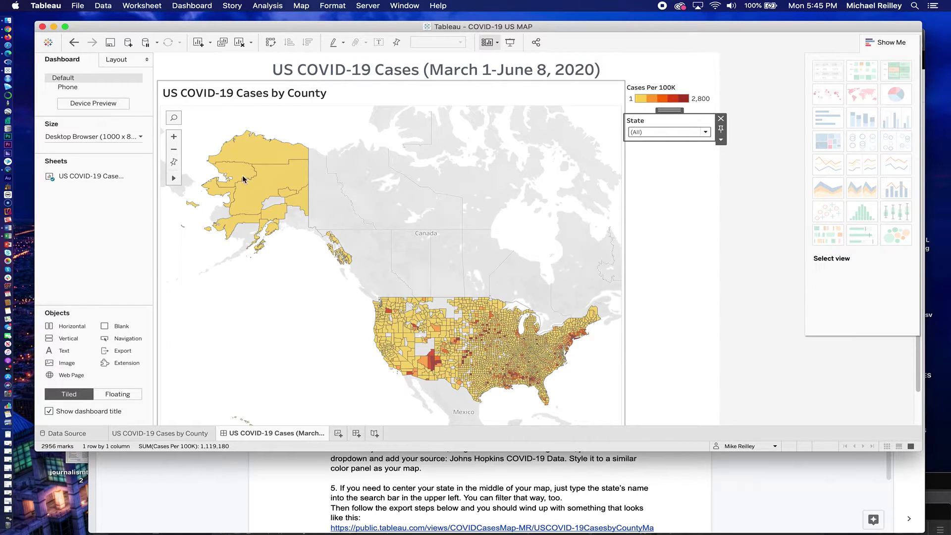
# Step: Add a text box under the State filter reading 'Source: Johns Hopkins COVID-19 Data'
pyautogui.moveTo(258, 165)
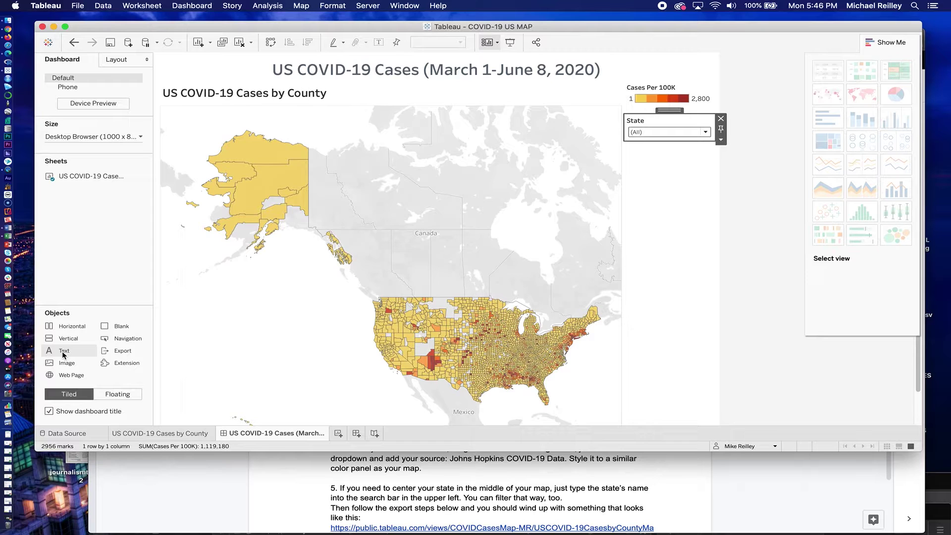
pyautogui.moveTo(63, 355)
pyautogui.mouseDown()
pyautogui.moveTo(459, 324)
pyautogui.moveTo(590, 281)
pyautogui.moveTo(664, 206)
pyautogui.moveTo(662, 178)
pyautogui.mouseUp()
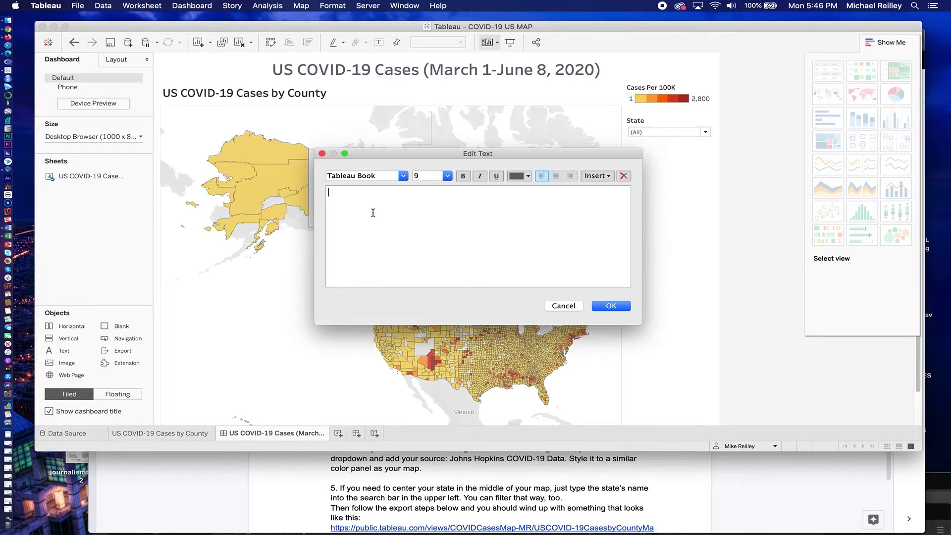
pyautogui.write('Source: Johns Hopkins COVID-19 Data')
# Step: Make the source credit grey, 12-point and bold
pyautogui.moveTo(449, 192); pyautogui.dragTo(321, 195)
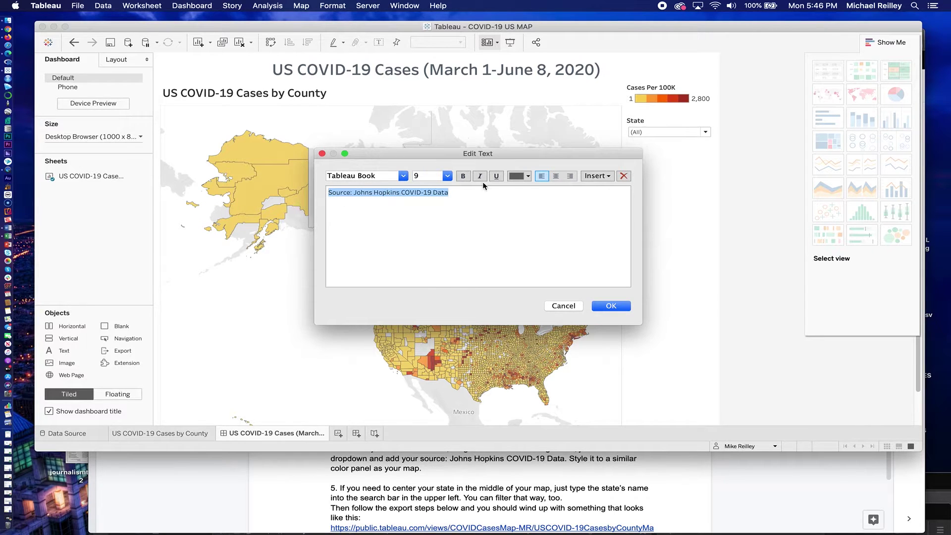
pyautogui.click(527, 175)
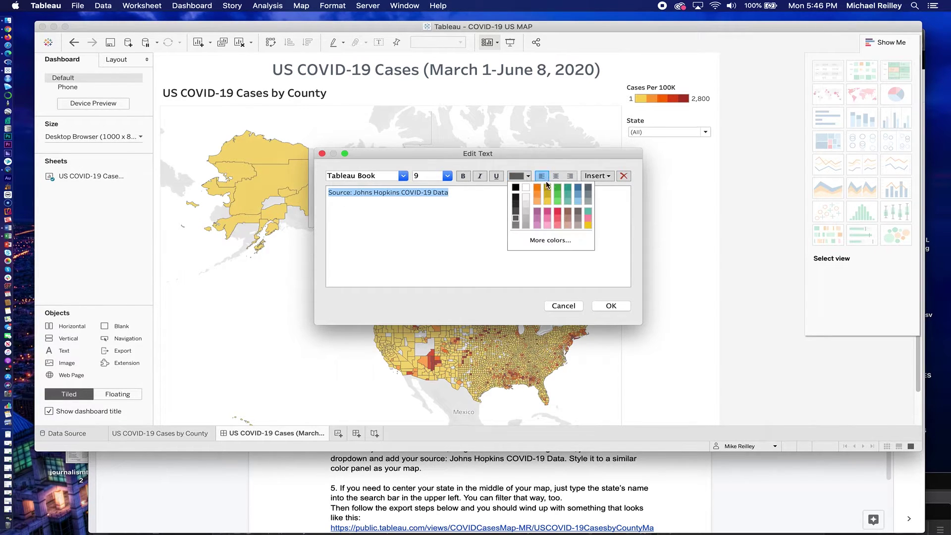
pyautogui.click(588, 187)
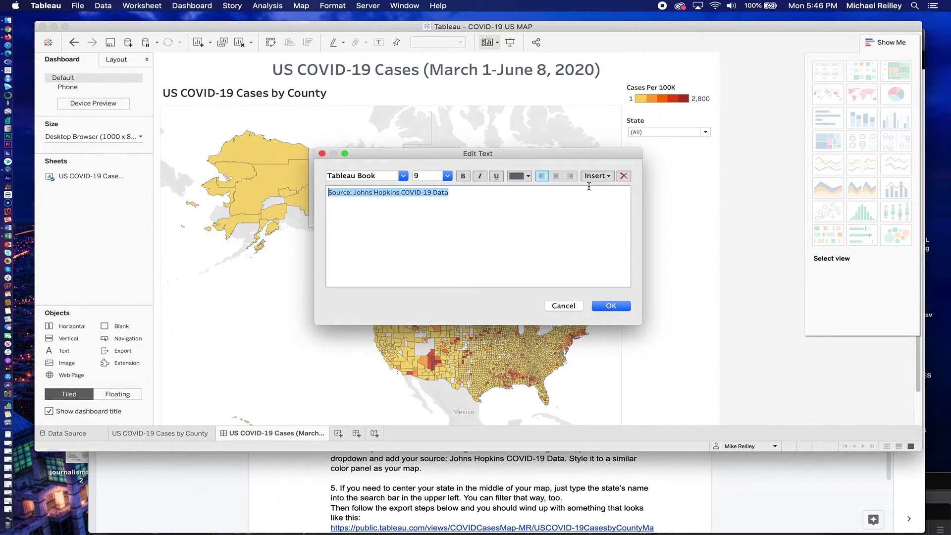
pyautogui.click(448, 177)
pyautogui.click(445, 217)
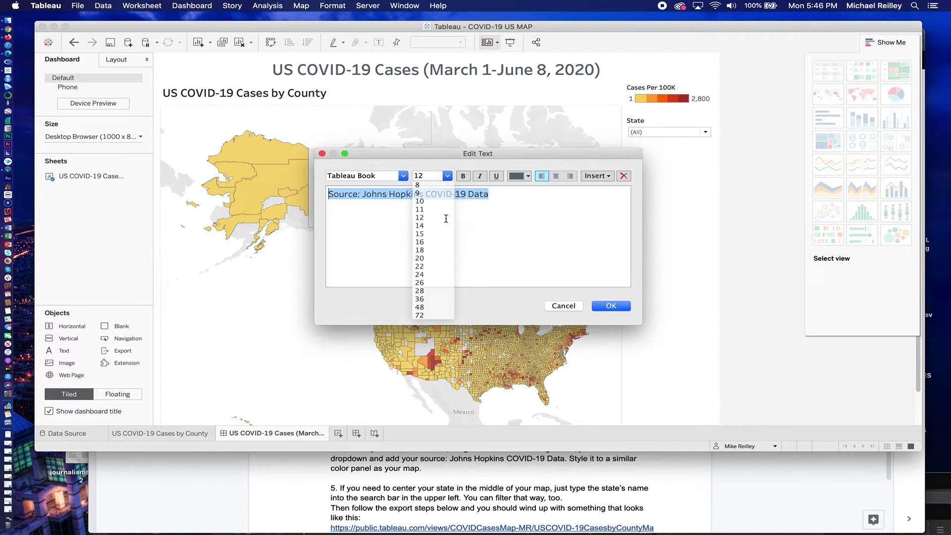
pyautogui.click(463, 176)
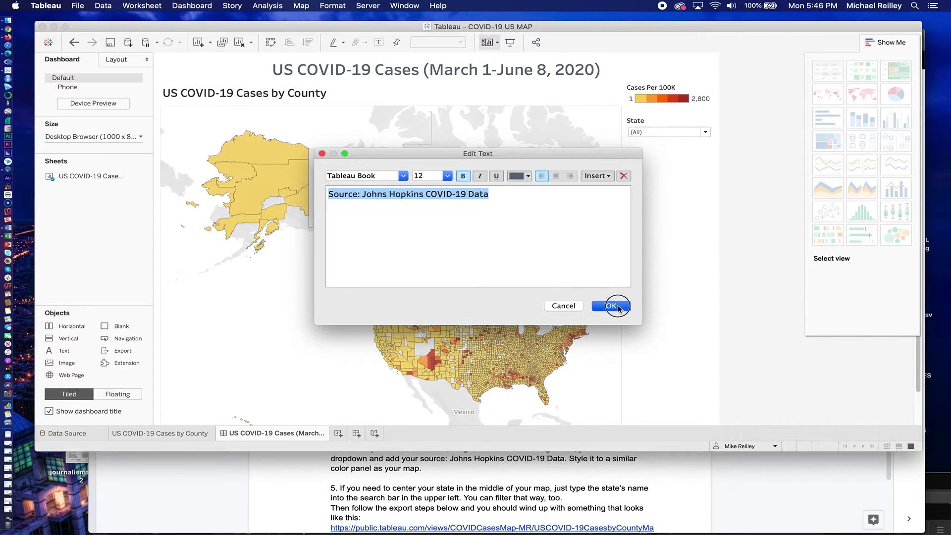
pyautogui.click(611, 306)
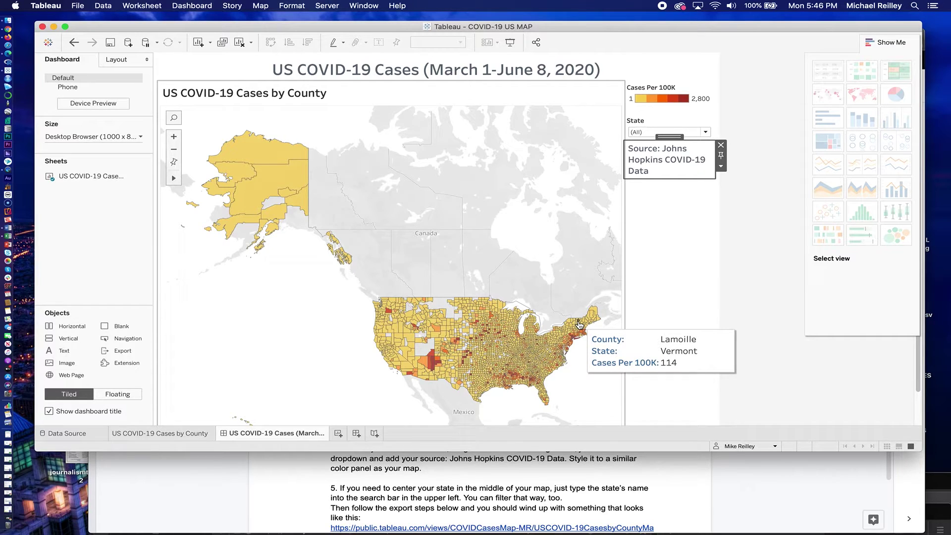
pyautogui.click(559, 466)
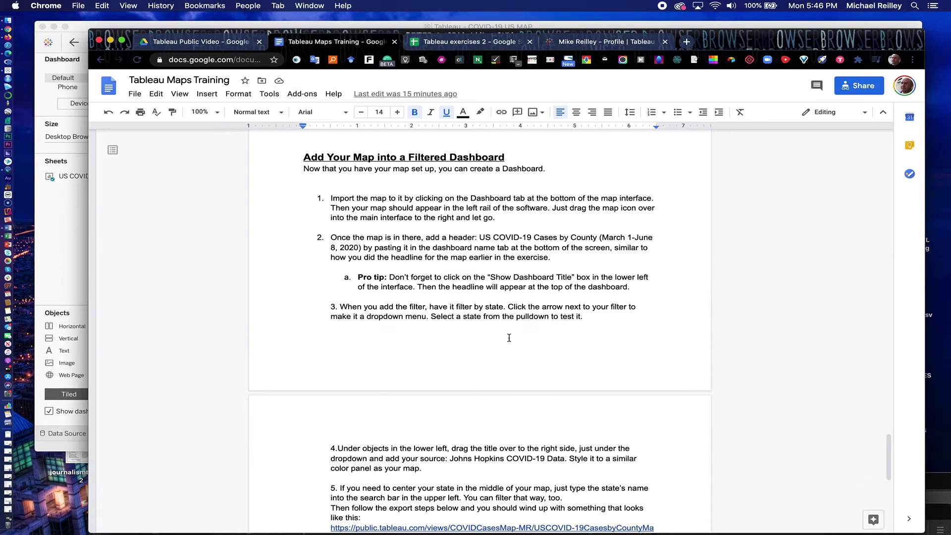
pyautogui.scroll(-5, 500, 327)
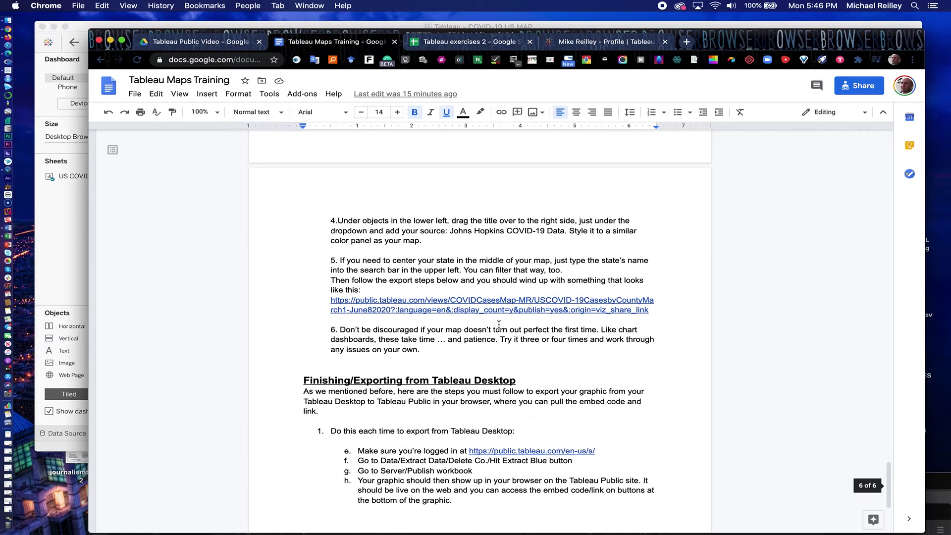
pyautogui.scroll(-4, 499, 324)
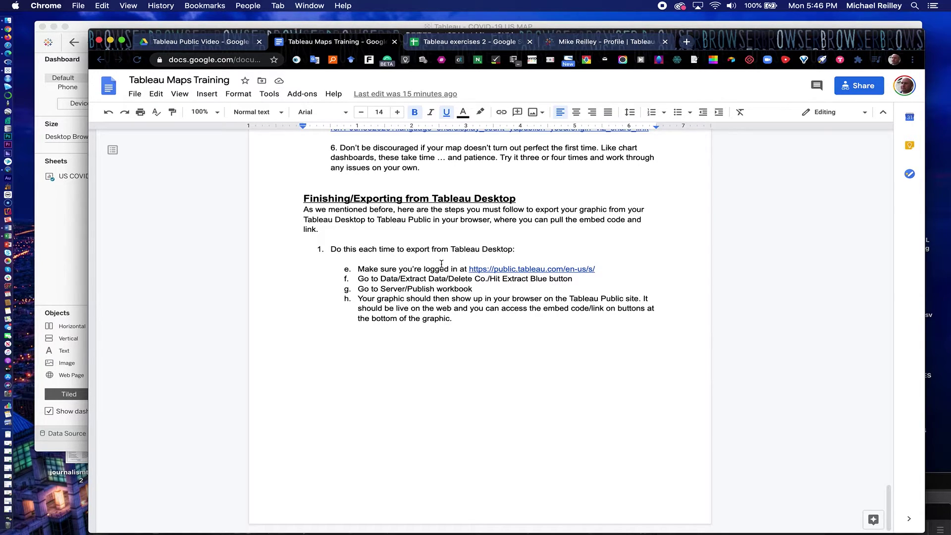
pyautogui.click(597, 45)
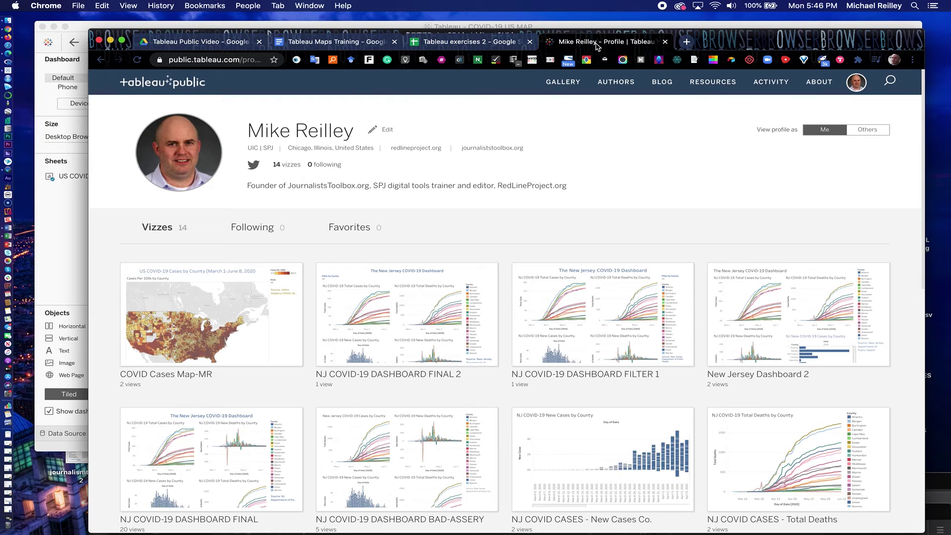
pyautogui.click(343, 43)
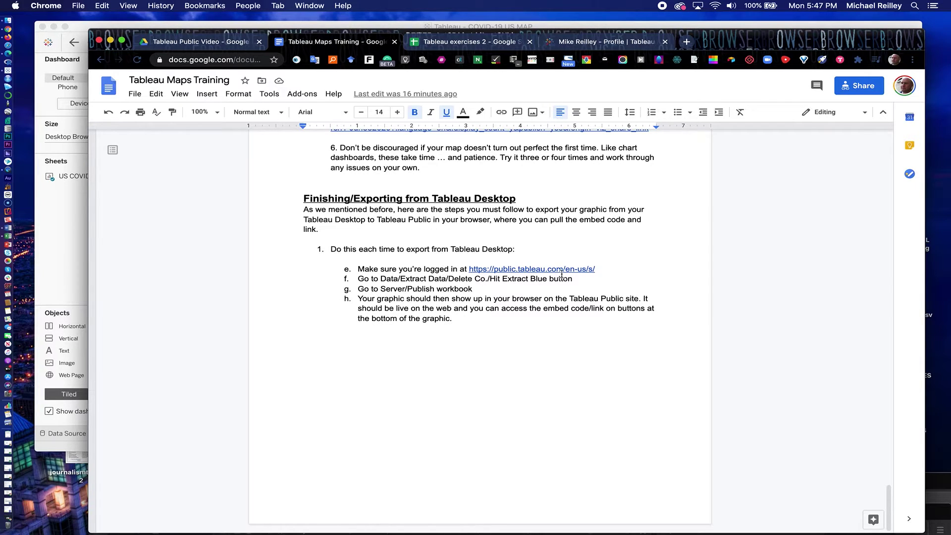
# Step: Extract all rows of us_covid_tableau_mapping and save the extract in the Datasources folder
pyautogui.click(272, 27)
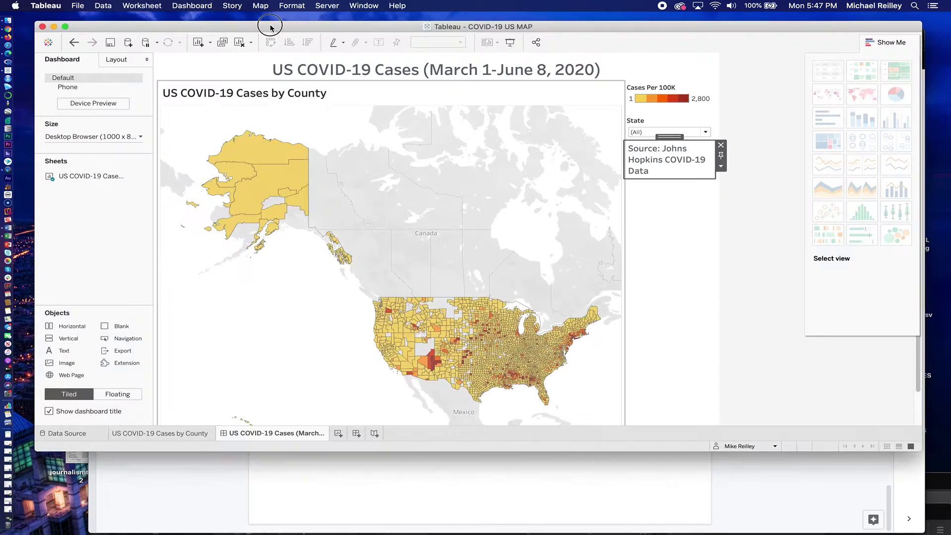
pyautogui.click(321, 7)
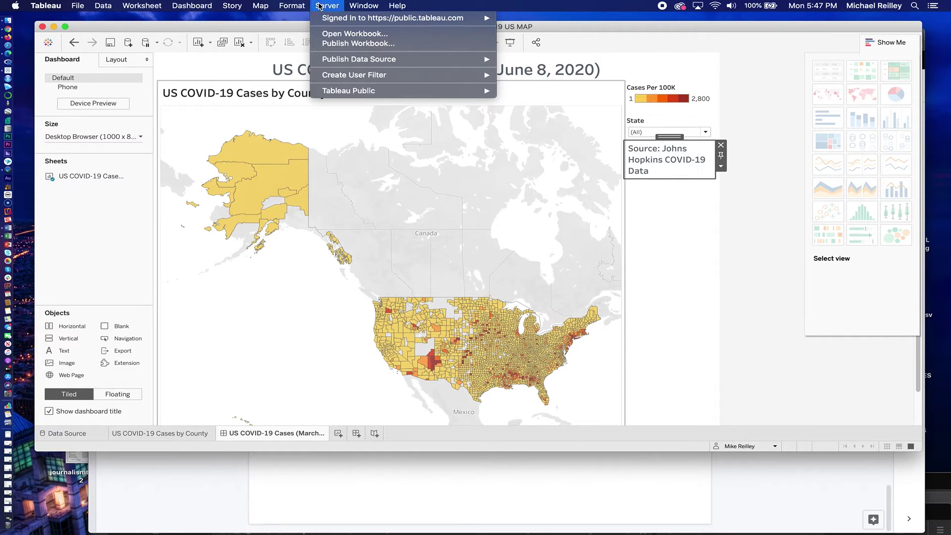
pyautogui.moveTo(322, 19)
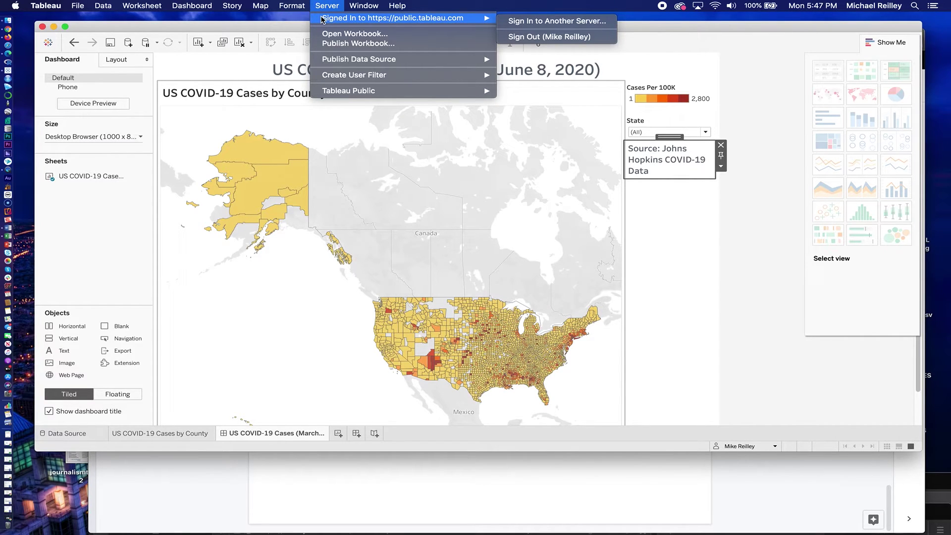
pyautogui.click(260, 28)
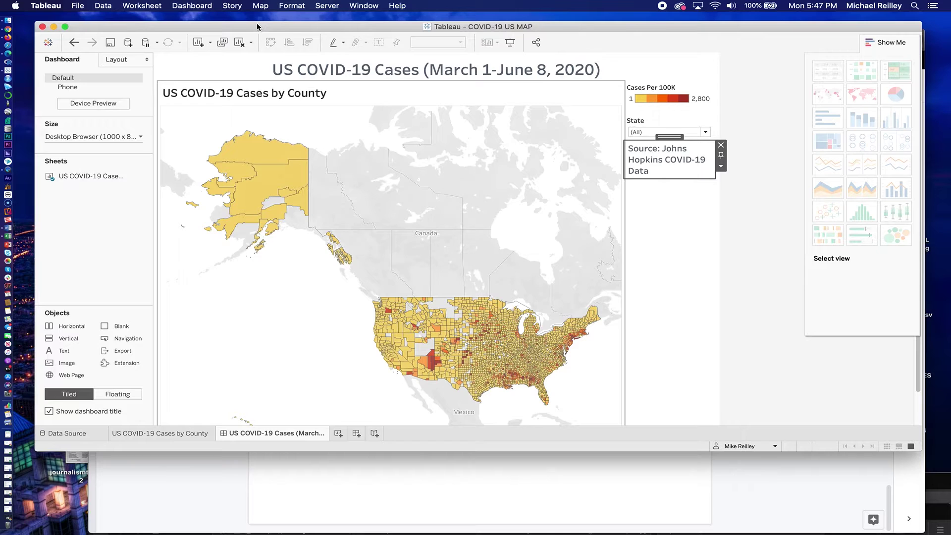
pyautogui.click(105, 8)
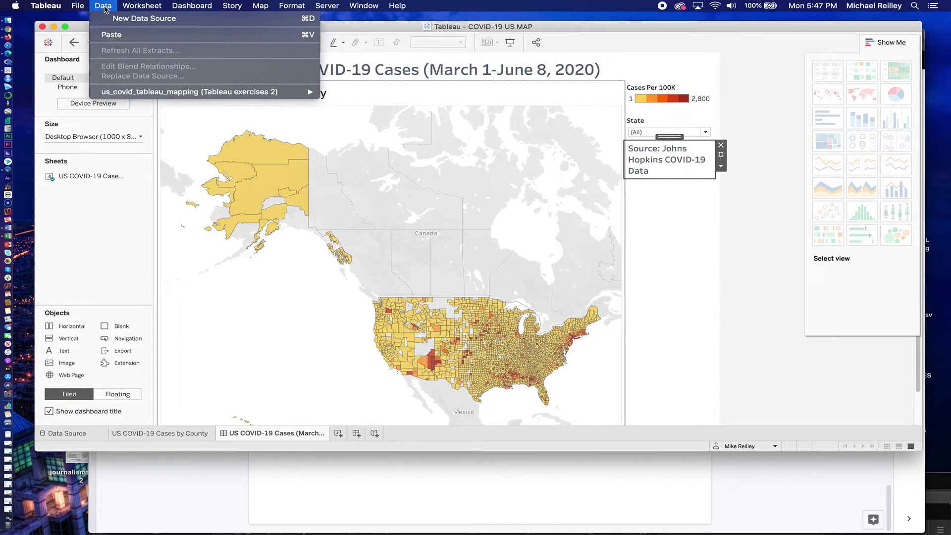
pyautogui.moveTo(117, 95)
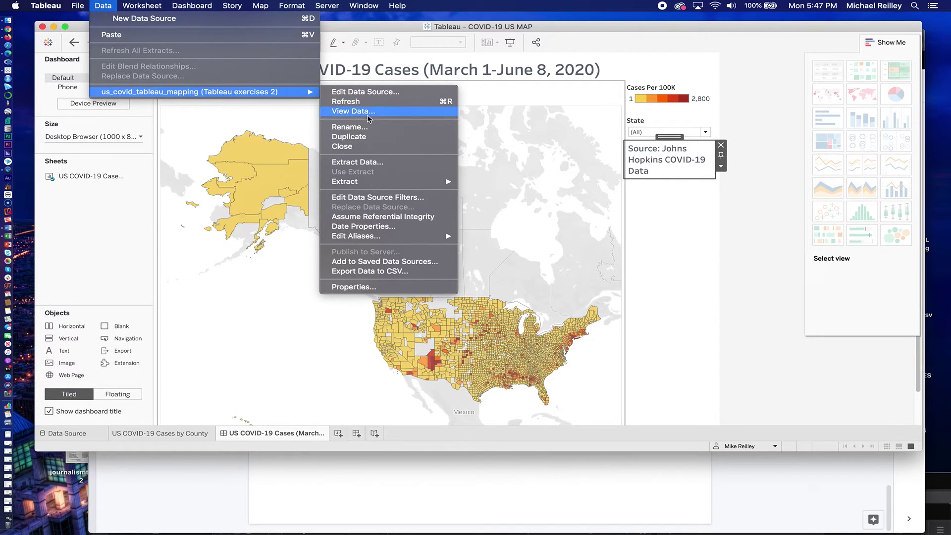
pyautogui.click(369, 161)
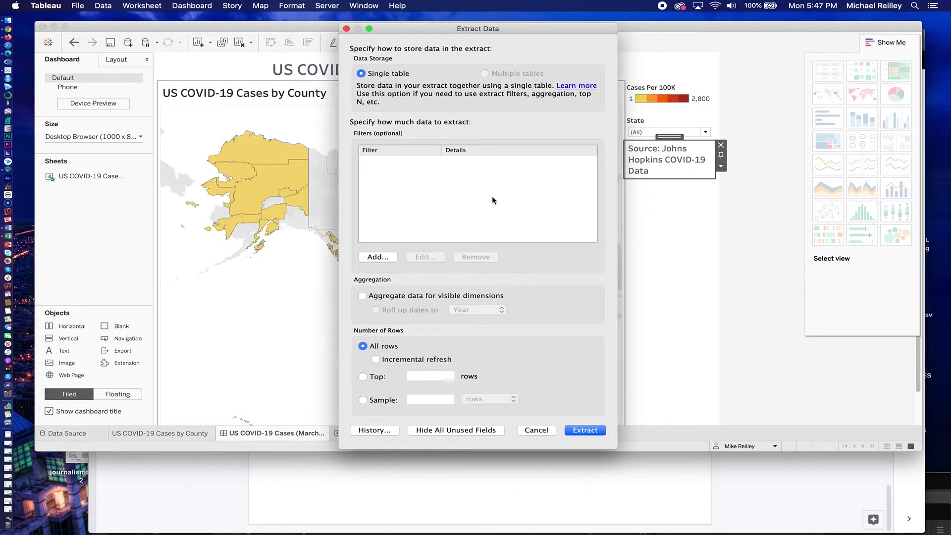
pyautogui.click(595, 434)
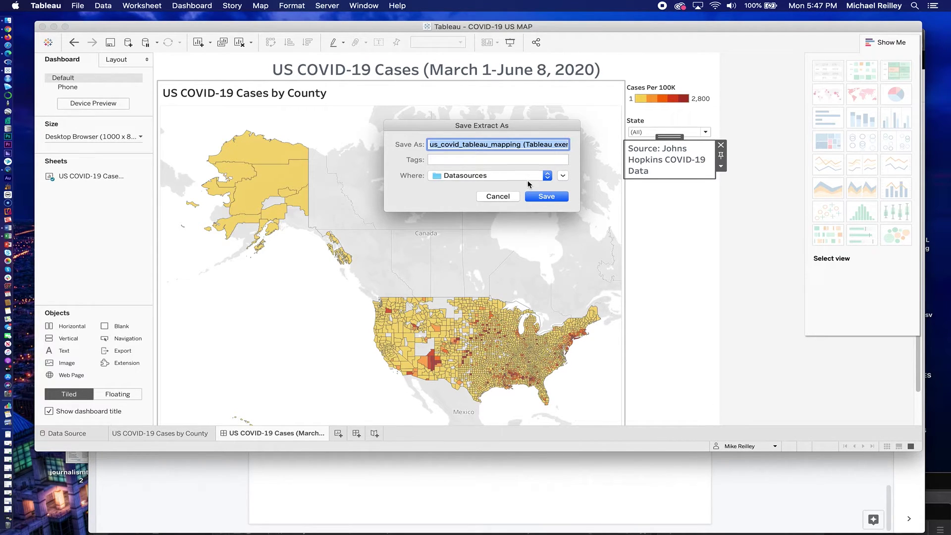
pyautogui.click(549, 198)
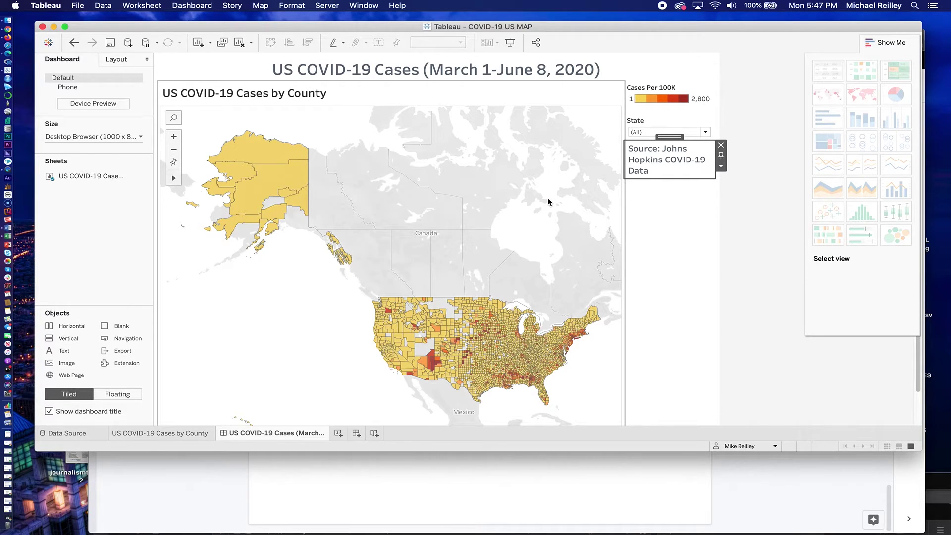
# Step: Publish the workbook to Tableau Public with the title 'COVID-19 US MAP-TOOLBOX'
pyautogui.click(327, 6)
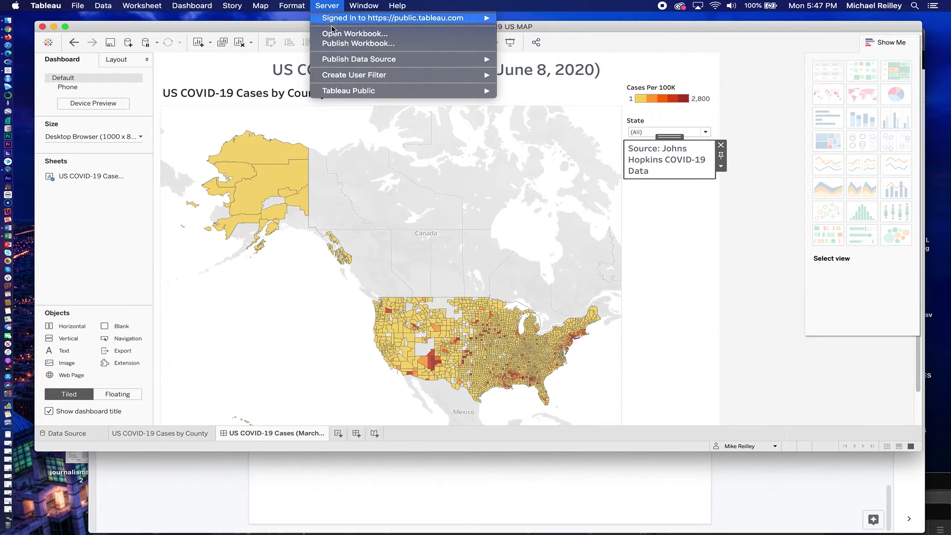
pyautogui.click(349, 46)
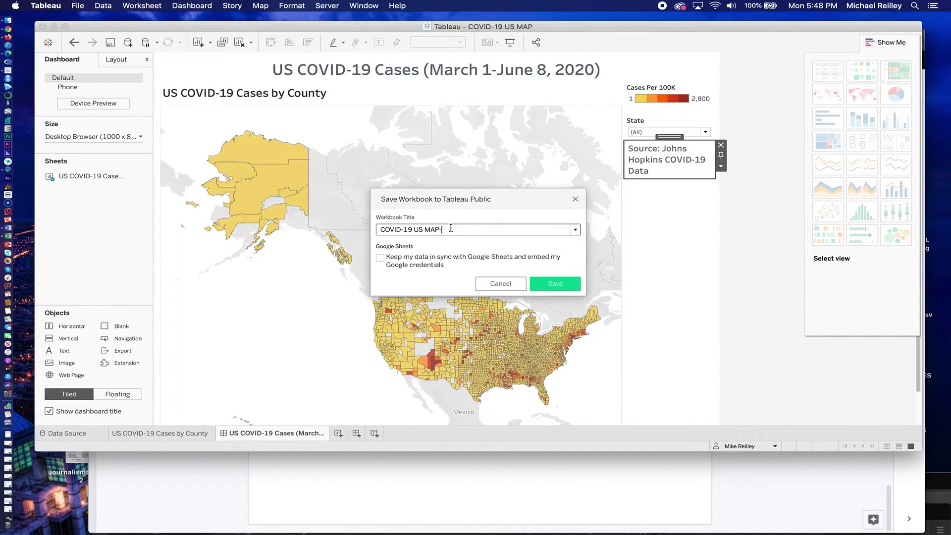
pyautogui.write('TOOLBOX')
pyautogui.click(557, 286)
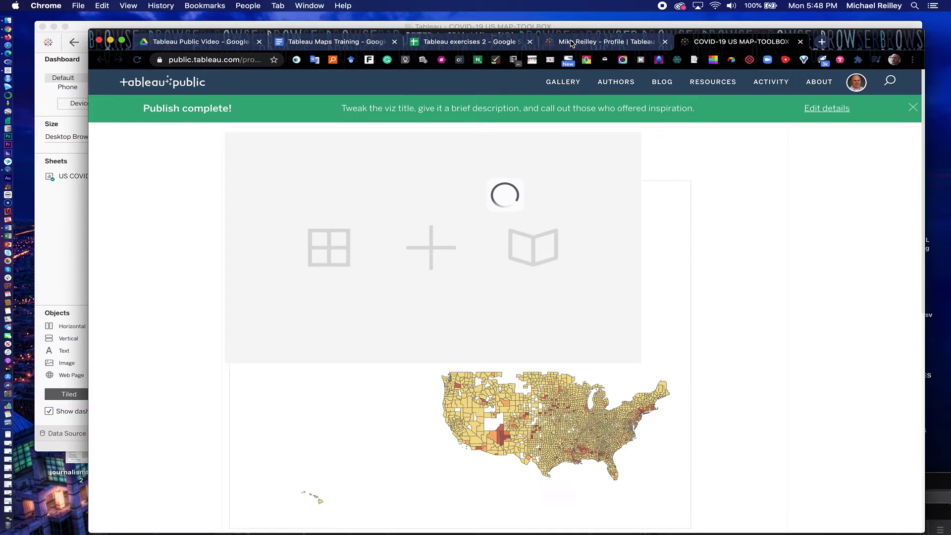
# Step: Reload the Tableau Public profile so COVID-19 US MAP-TOOLBOX appears among the 15 vizzes
pyautogui.click(572, 43)
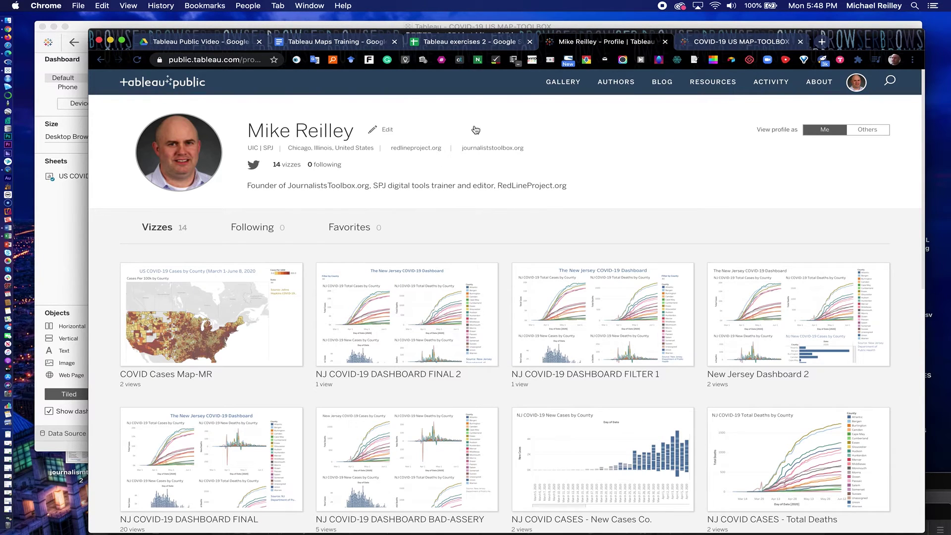
pyautogui.moveTo(229, 270)
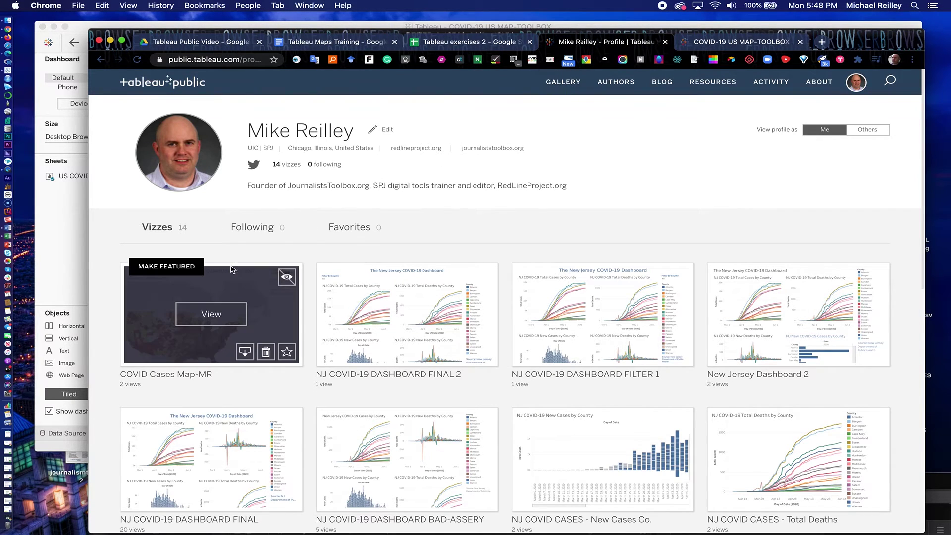
pyautogui.click(137, 59)
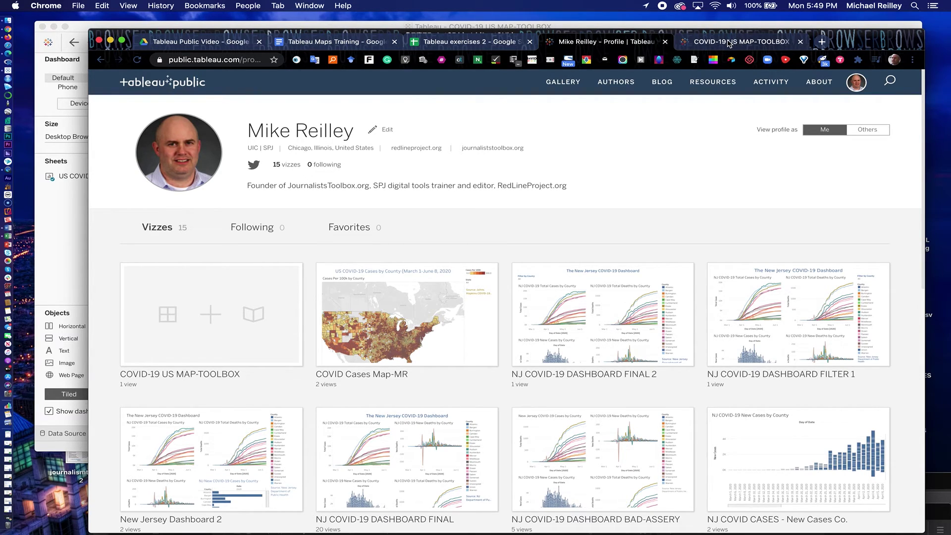
# Step: Return to the COVID-19 US MAP-TOOLBOX viz page and scroll down to its toolbar
pyautogui.click(719, 44)
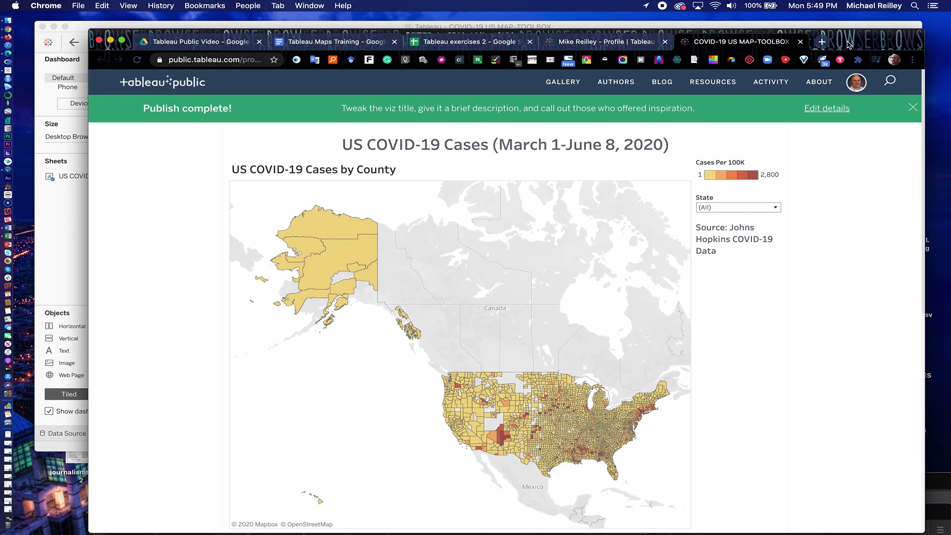
pyautogui.moveTo(849, 44); pyautogui.dragTo(851, 33)
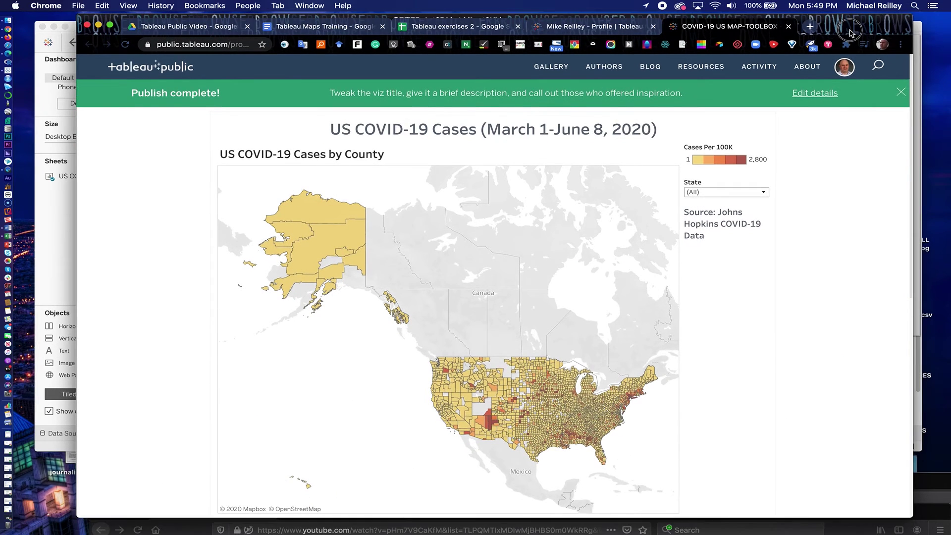
pyautogui.scroll(-5, 696, 251)
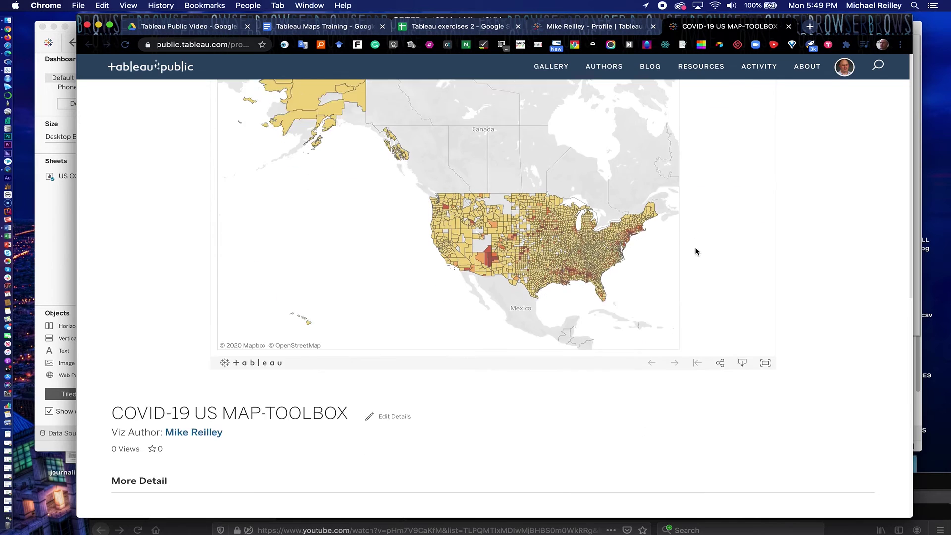
pyautogui.scroll(-3, 696, 252)
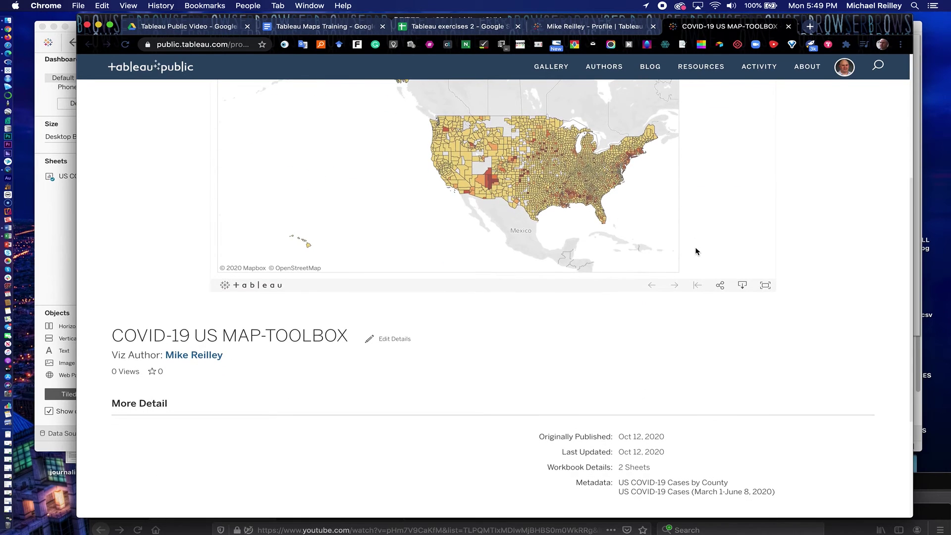
# Step: Open the viz's Share dialog and select its public link
pyautogui.click(720, 285)
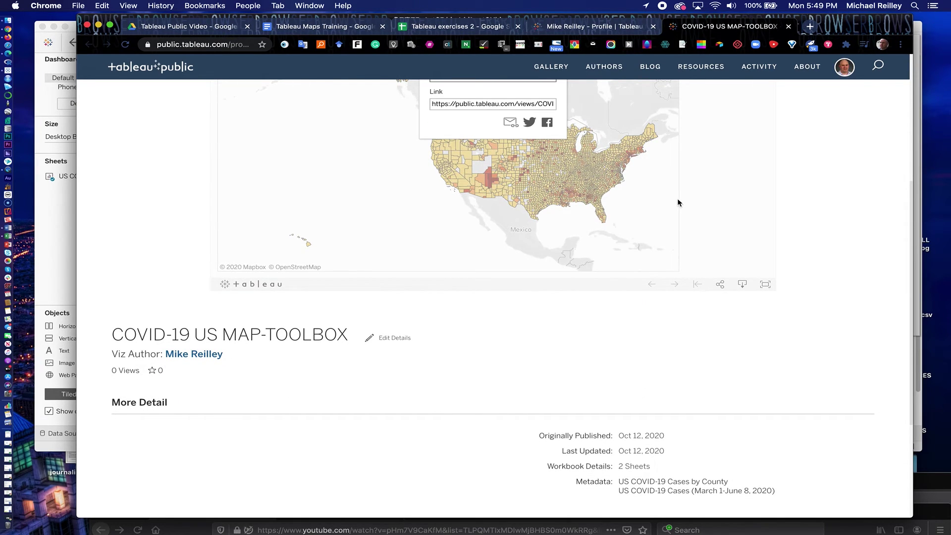
pyautogui.scroll(3, 678, 203)
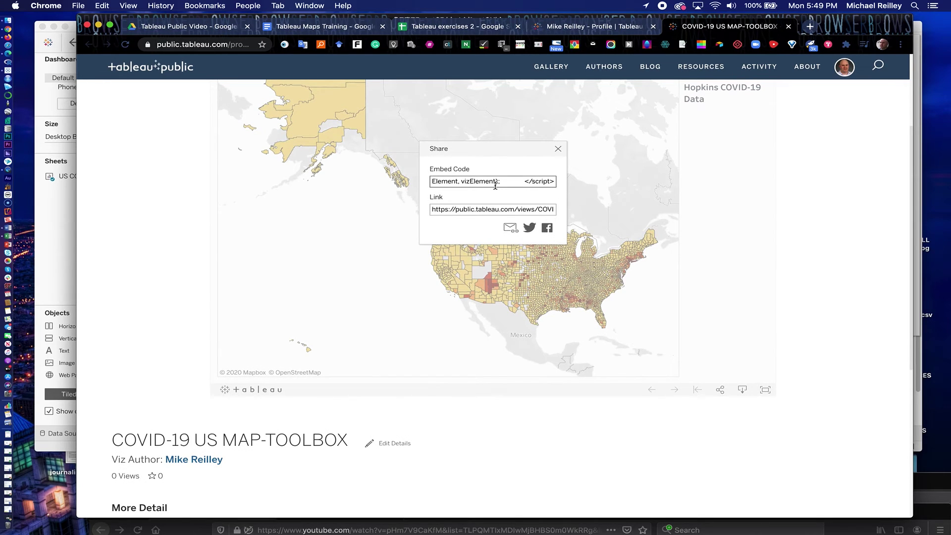
pyautogui.click(496, 210)
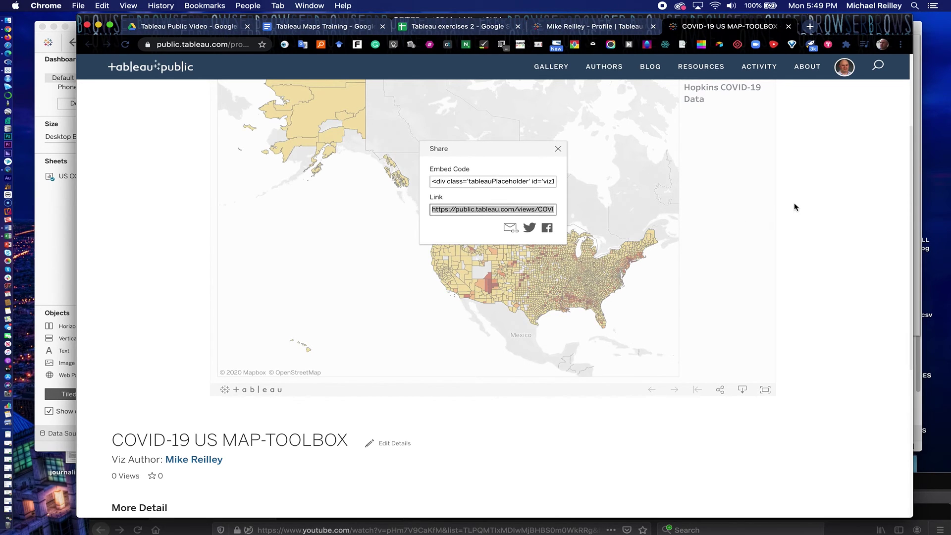
pyautogui.scroll(3, 794, 207)
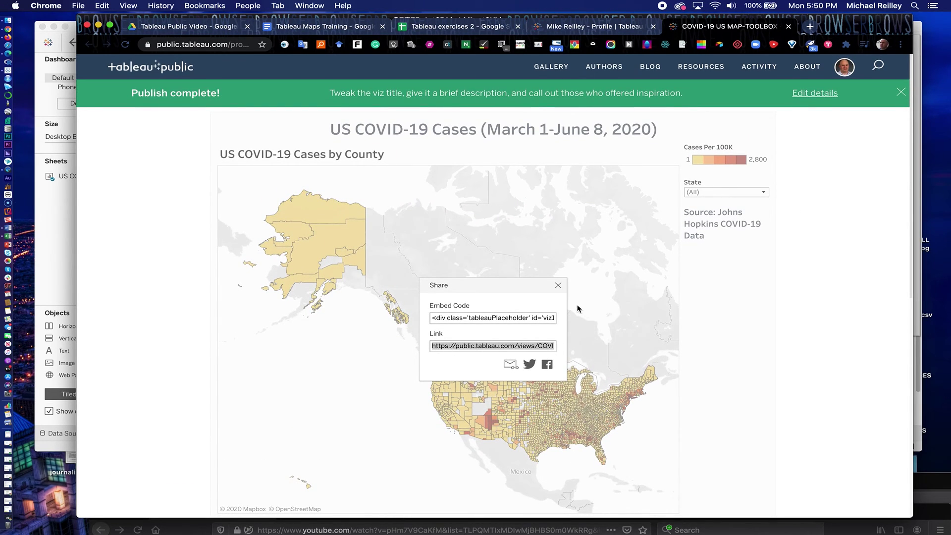
# Step: Close the Share dialog and filter the published map's State filter to Arkansas
pyautogui.click(558, 285)
pyautogui.scroll(-5, 559, 286)
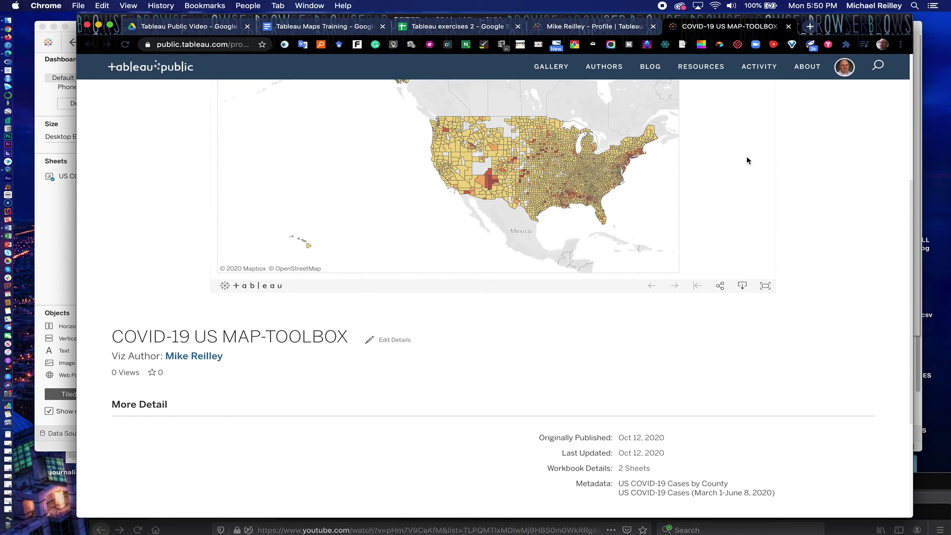
pyautogui.scroll(5, 747, 159)
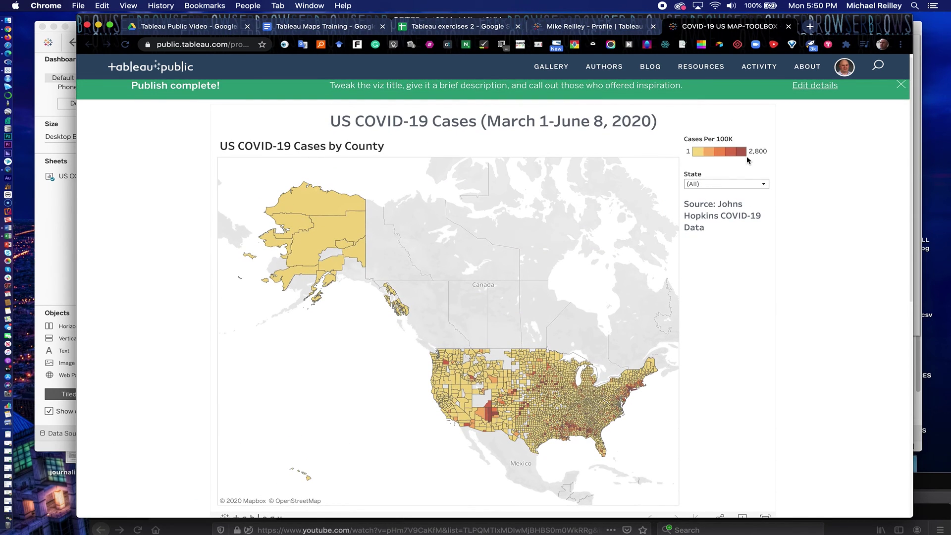
pyautogui.click(763, 184)
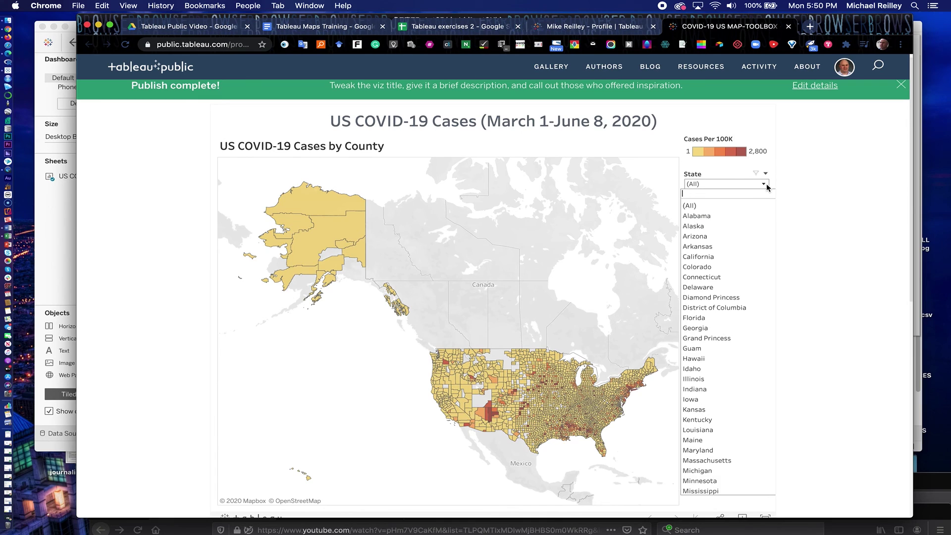
pyautogui.click(733, 247)
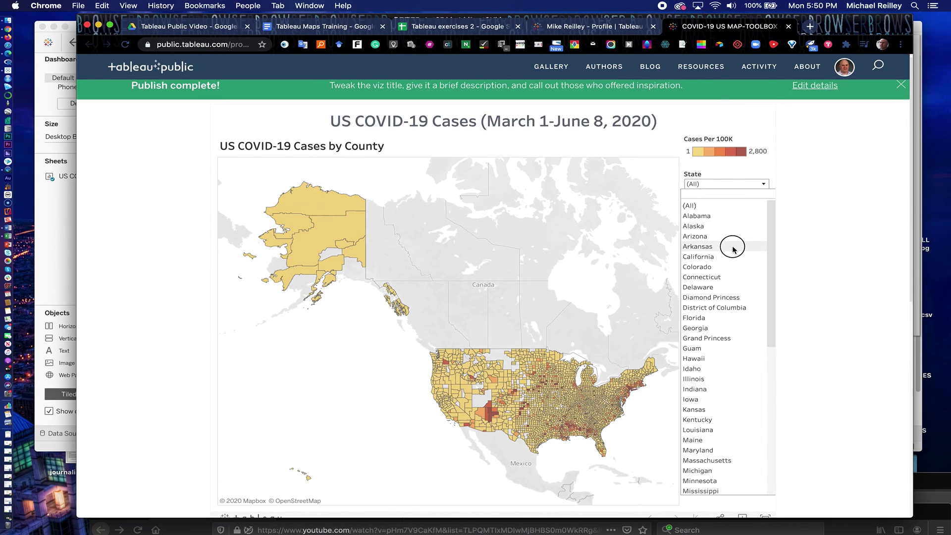